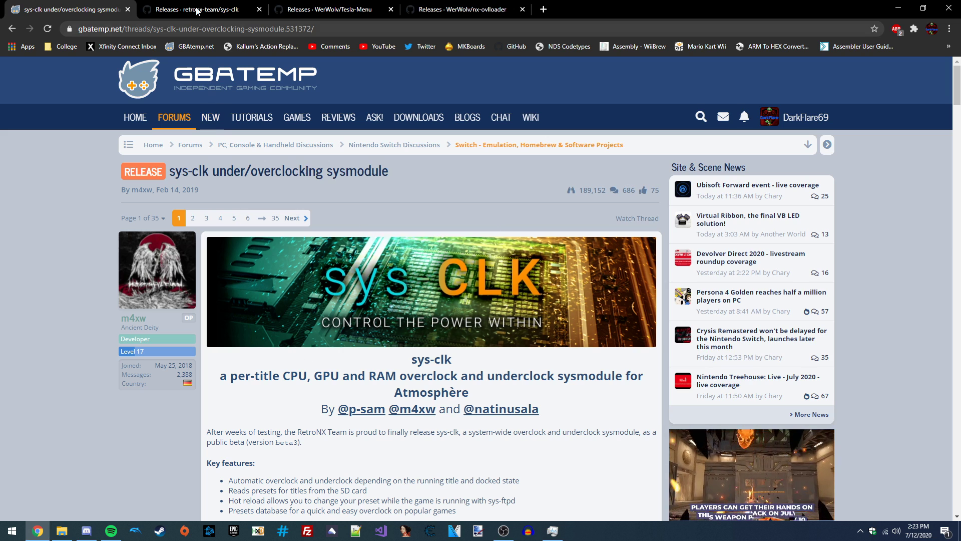
# Download sys-clk-1.0.0.zip from the latest release of the retronx-team sys-clk repository
pyautogui.click(216, 10)
pyautogui.moveTo(224, 25); pyautogui.dragTo(96, 26)
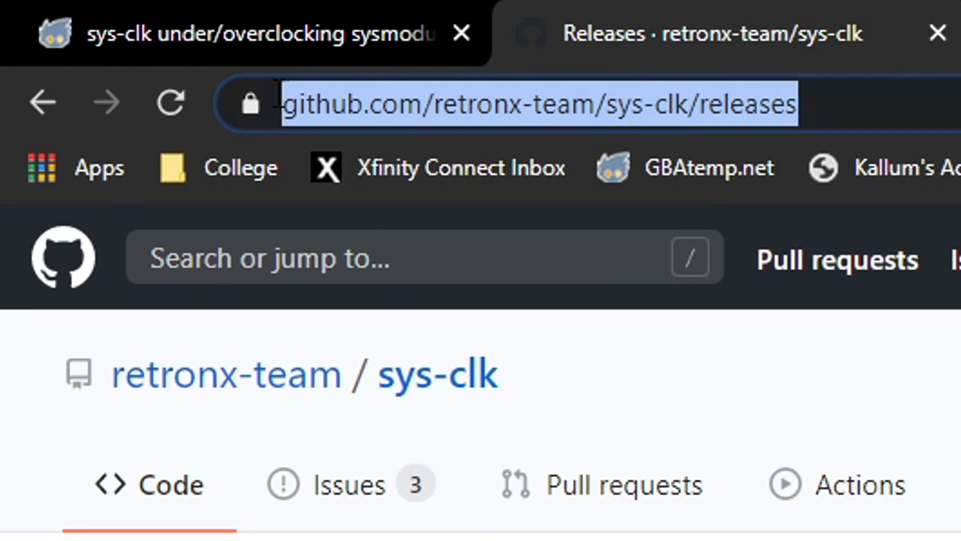
pyautogui.moveTo(347, 95); pyautogui.dragTo(815, 107)
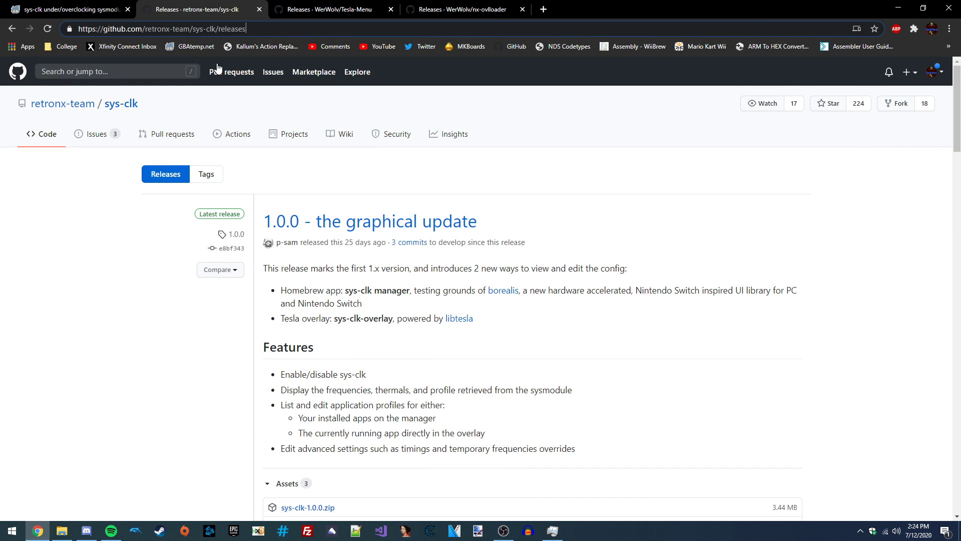
pyautogui.click(151, 264)
pyautogui.scroll(-1, 190, 320)
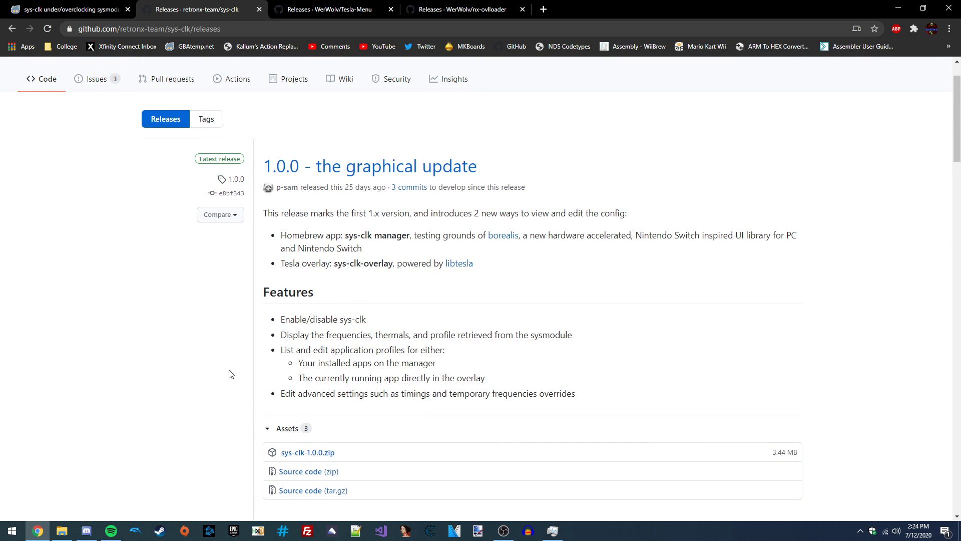
pyautogui.click(302, 453)
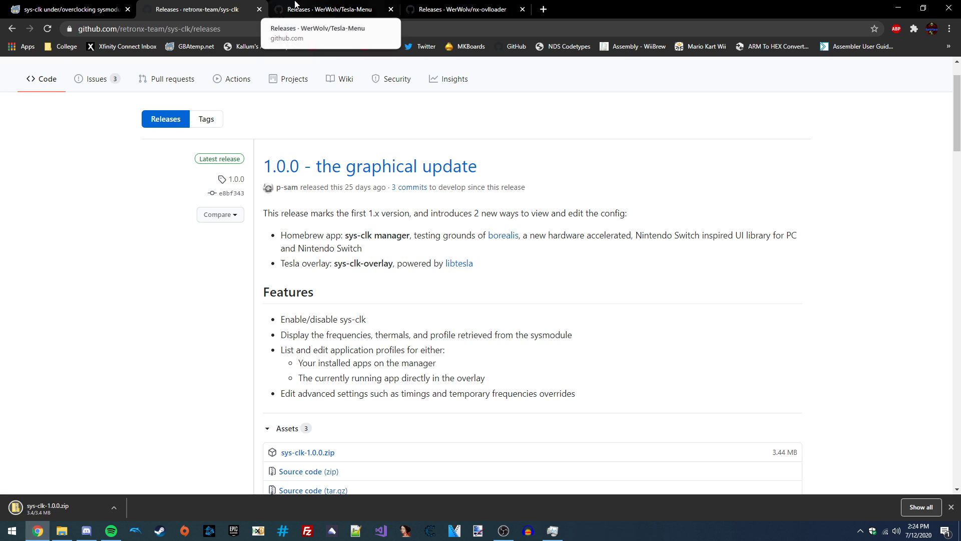
# Download ovlmenu.zip from the latest Tesla-Menu release and nx-ovlloader.zip from the latest nx-ovlloader release
pyautogui.click(320, 9)
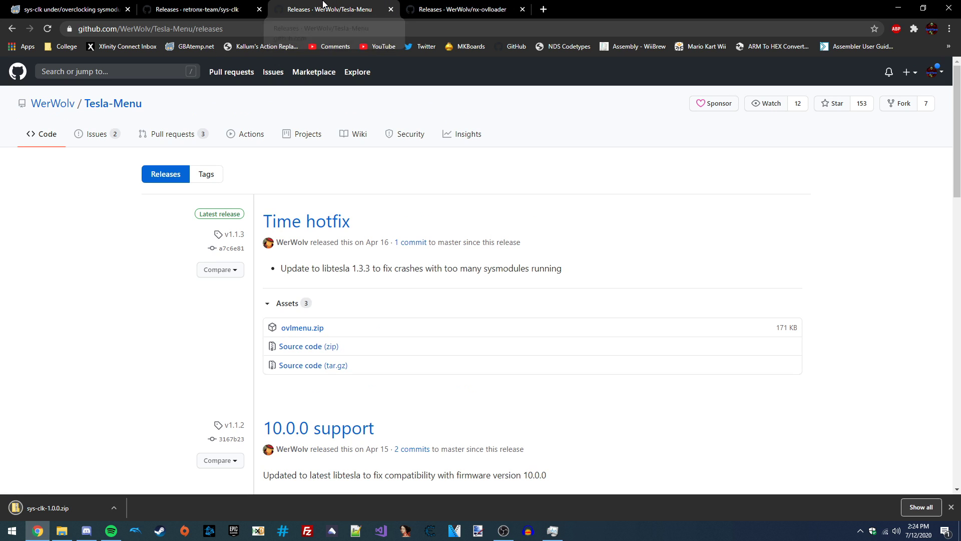
pyautogui.click(333, 330)
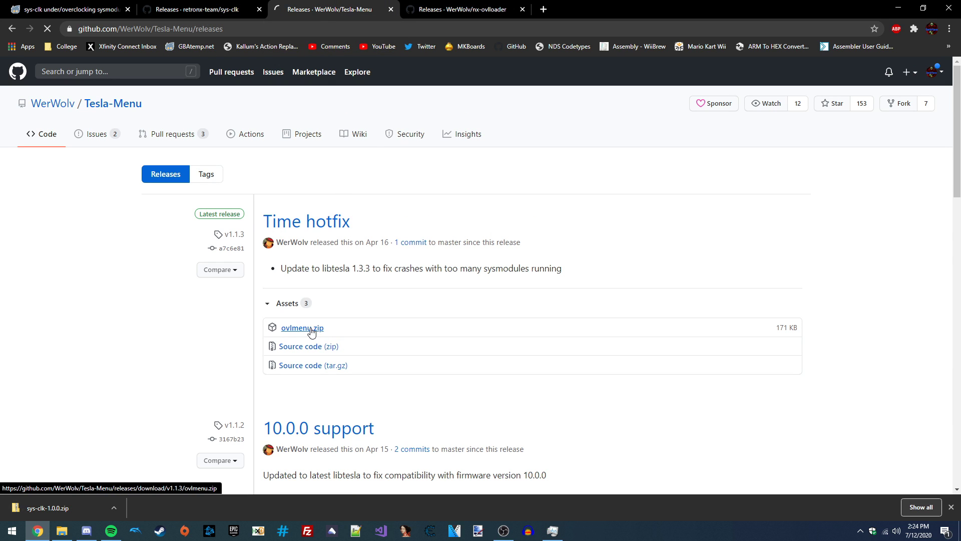
pyautogui.click(457, 9)
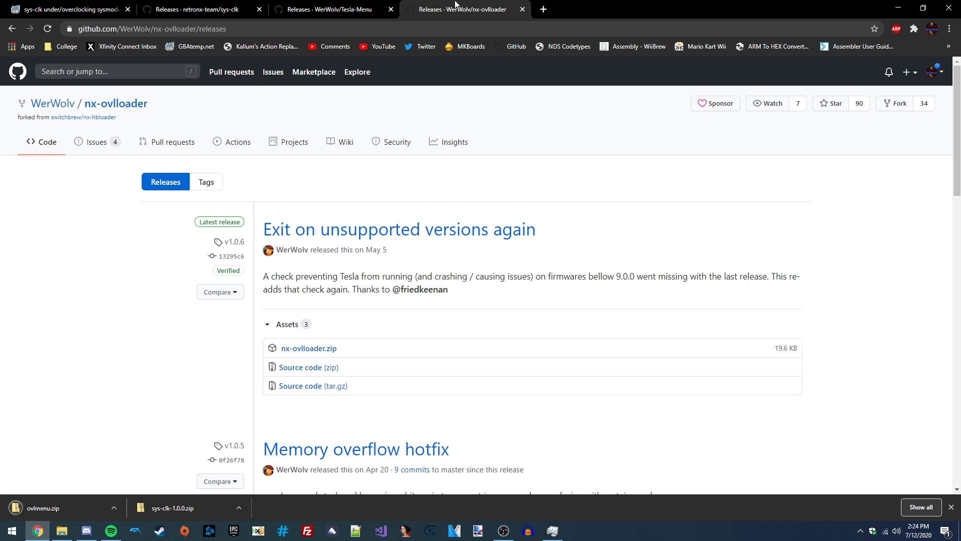
pyautogui.click(315, 346)
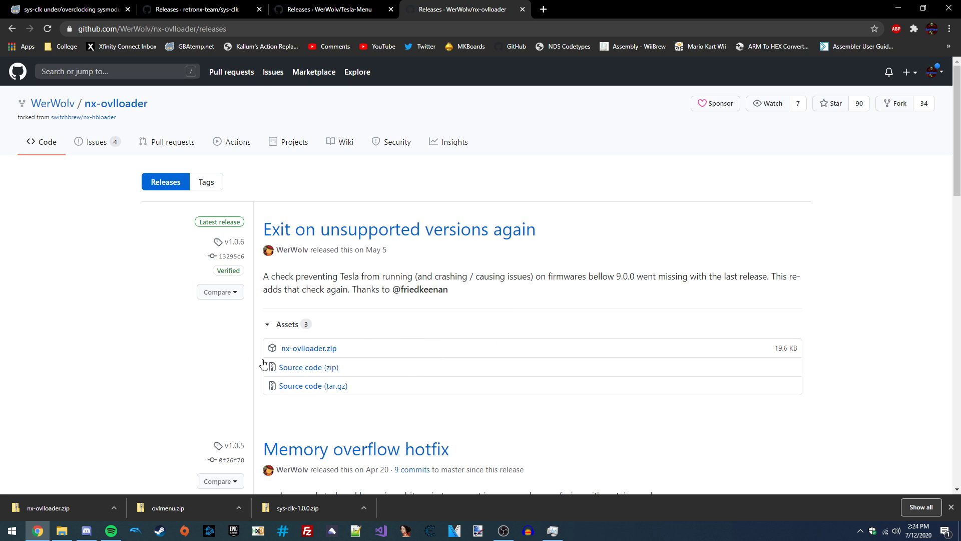
# Switch to File Explorer's Downloads folder and preview the per-game clock presets in the config file
pyautogui.click(64, 536)
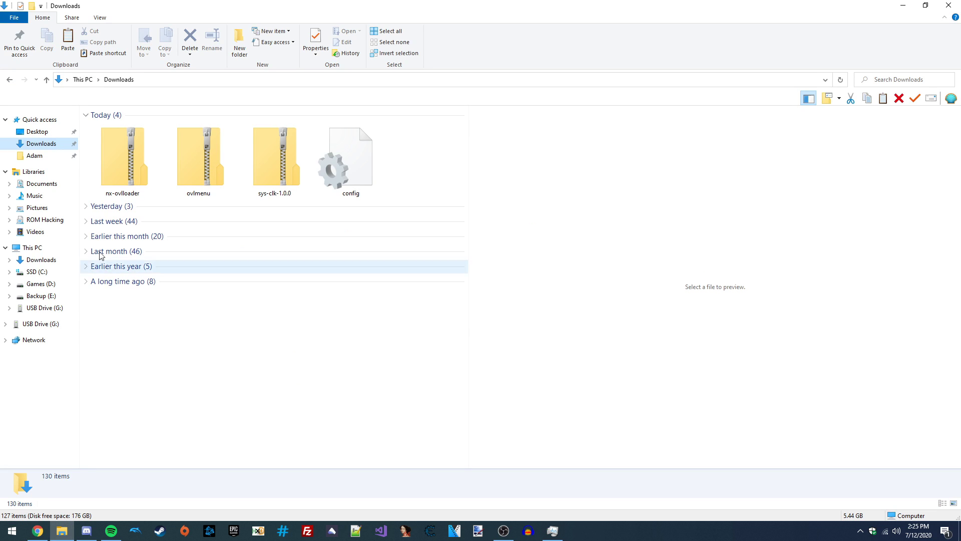
pyautogui.moveTo(395, 156)
pyautogui.mouseDown()
pyautogui.moveTo(282, 162)
pyautogui.moveTo(118, 149)
pyautogui.moveTo(359, 142)
pyautogui.moveTo(393, 152)
pyautogui.mouseUp()
pyautogui.click(370, 149)
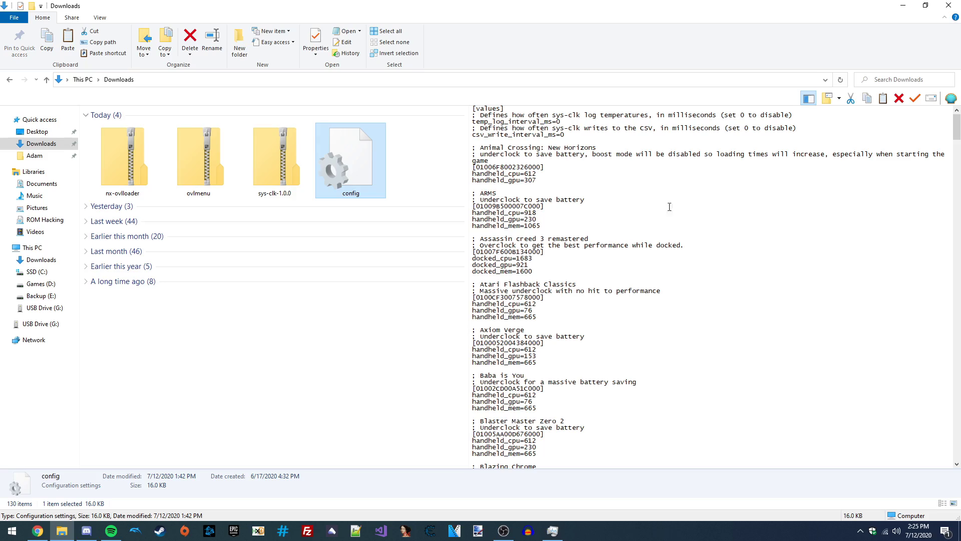
pyautogui.moveTo(954, 132); pyautogui.dragTo(397, 156)
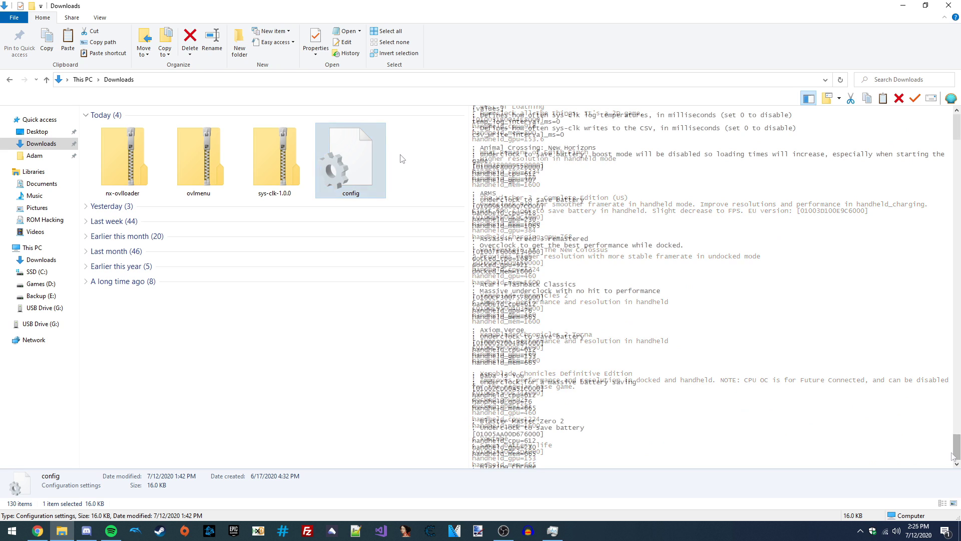
# Open the root of USB Drive (G:) and check its atmosphere and switch folders
pyautogui.click(55, 325)
pyautogui.moveTo(169, 271); pyautogui.dragTo(118, 130)
pyautogui.click(142, 293)
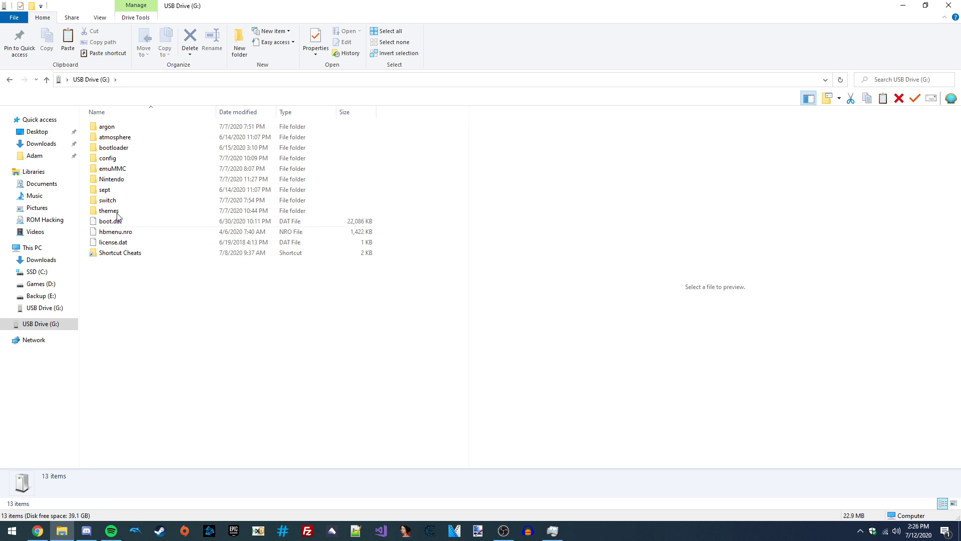
pyautogui.click(127, 140)
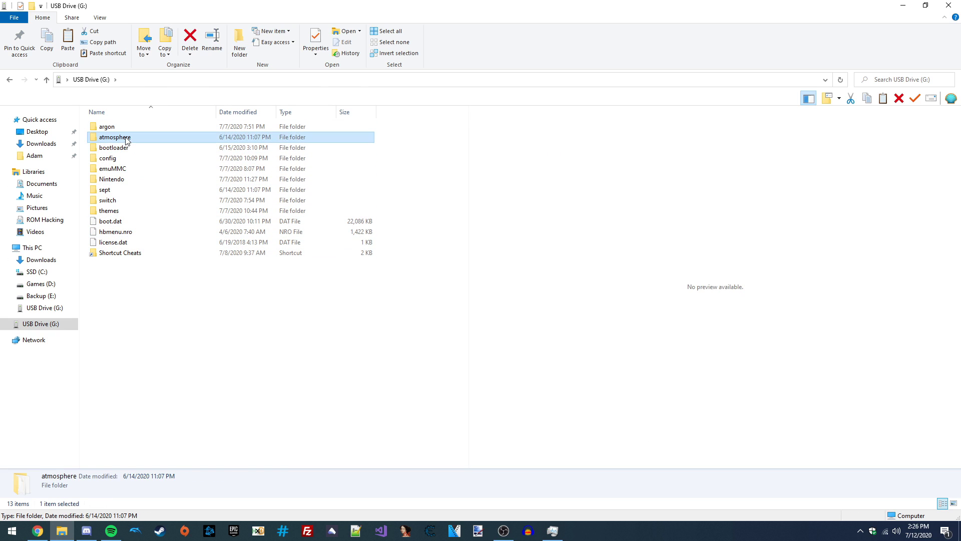
pyautogui.click(124, 203)
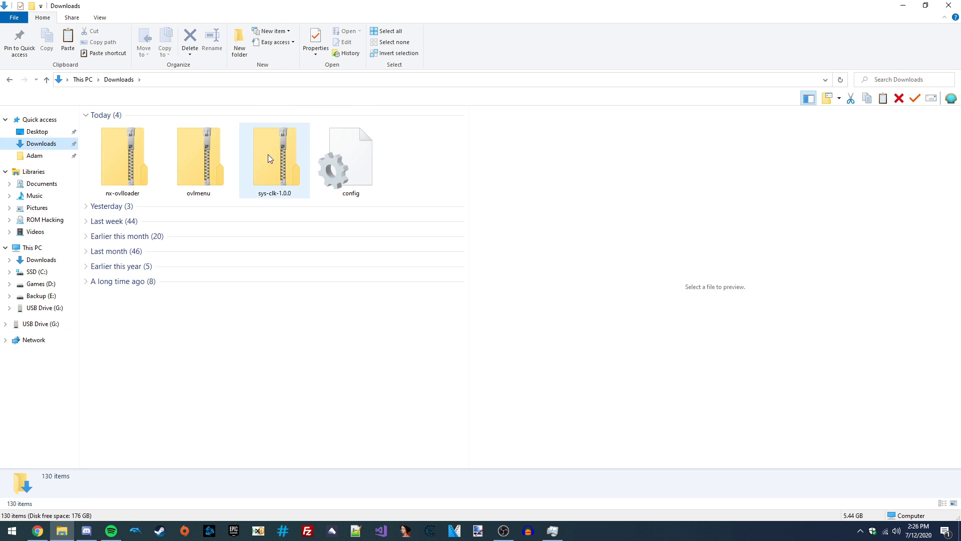
# Copy the atmosphere folder from the downloaded nx-ovlloader archive to the root of USB Drive (G:)
pyautogui.doubleClick(114, 157)
pyautogui.click(112, 129)
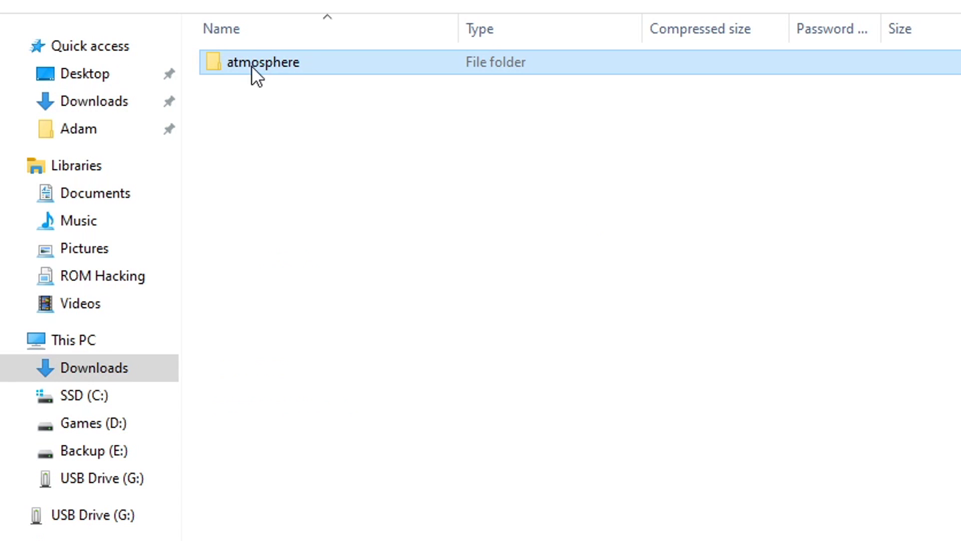
pyautogui.moveTo(269, 68); pyautogui.dragTo(119, 510)
# Copy the switch folder from the downloaded ovlmenu archive to USB Drive (G:), replacing the existing ovlmenu.ovl
pyautogui.click(87, 103)
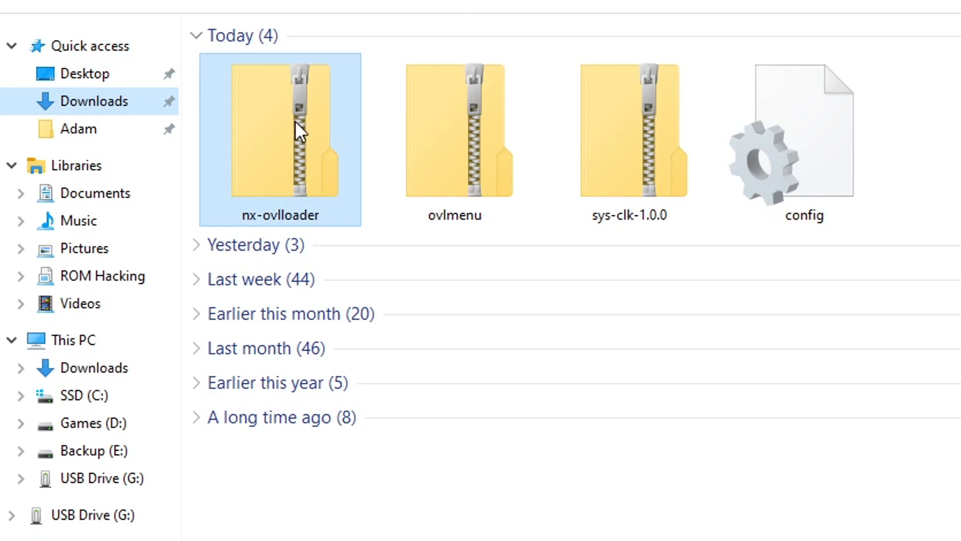
pyautogui.click(424, 145)
pyautogui.doubleClick(453, 154)
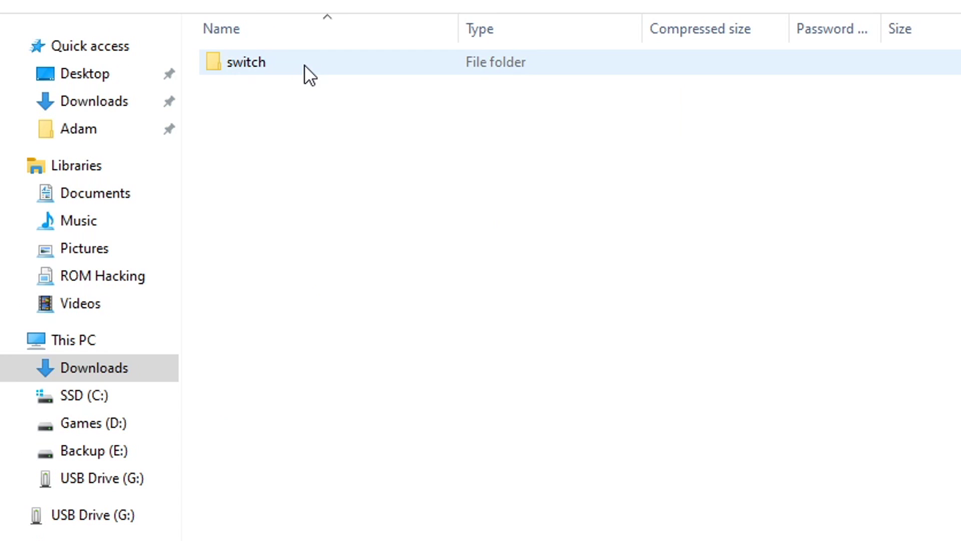
pyautogui.click(304, 64)
pyautogui.moveTo(259, 64); pyautogui.dragTo(115, 514)
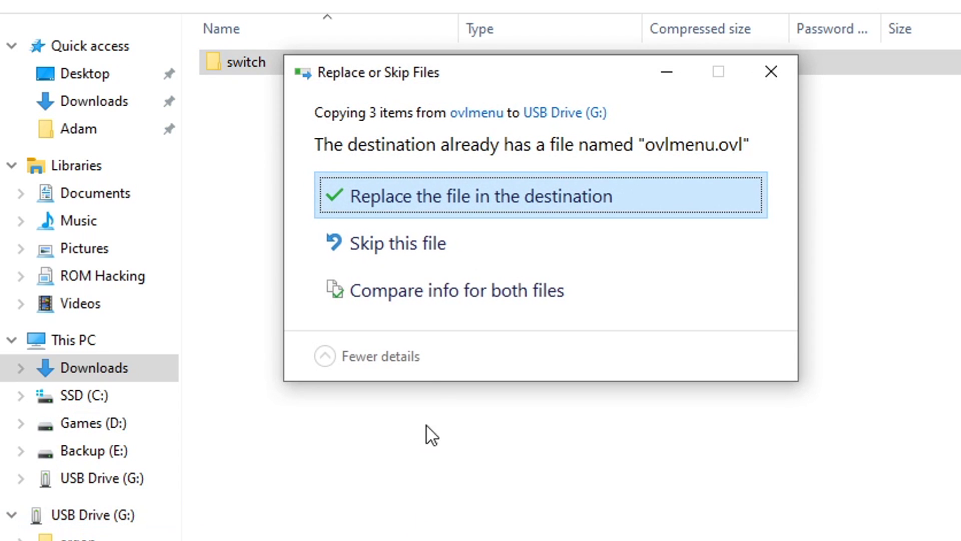
pyautogui.click(414, 195)
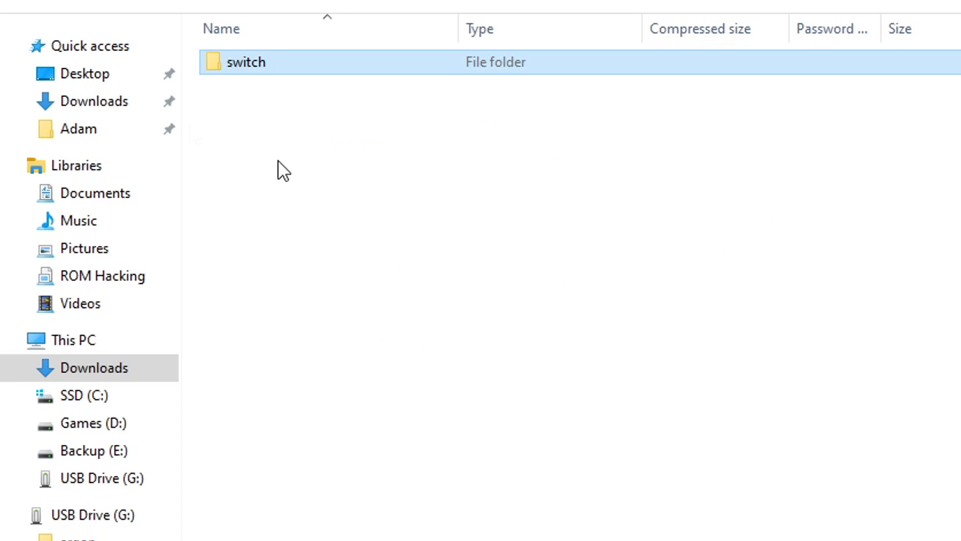
# Copy the atmosphere, config and switch folders from the sys-clk-1.0.0 archive to the root of USB Drive (G:)
pyautogui.click(114, 103)
pyautogui.doubleClick(621, 142)
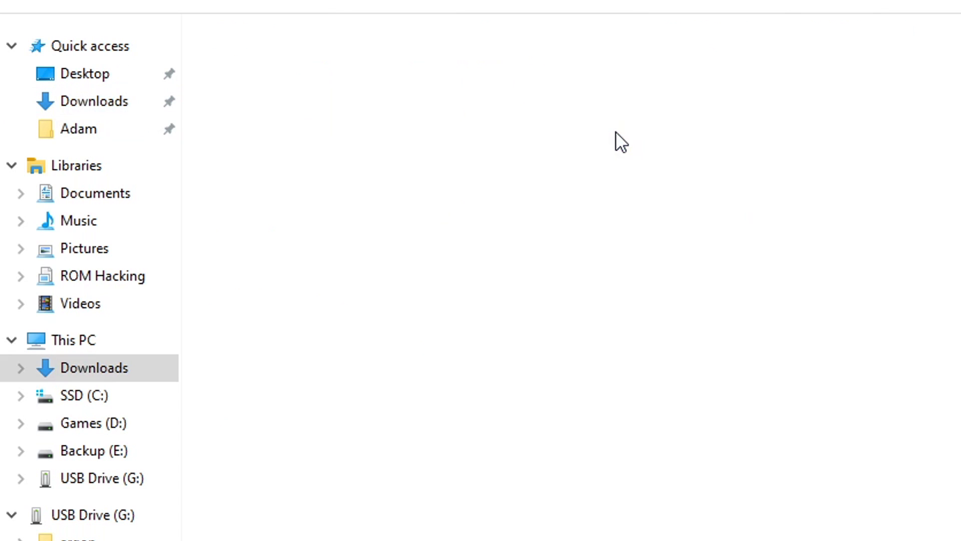
pyautogui.moveTo(217, 58); pyautogui.dragTo(404, 120)
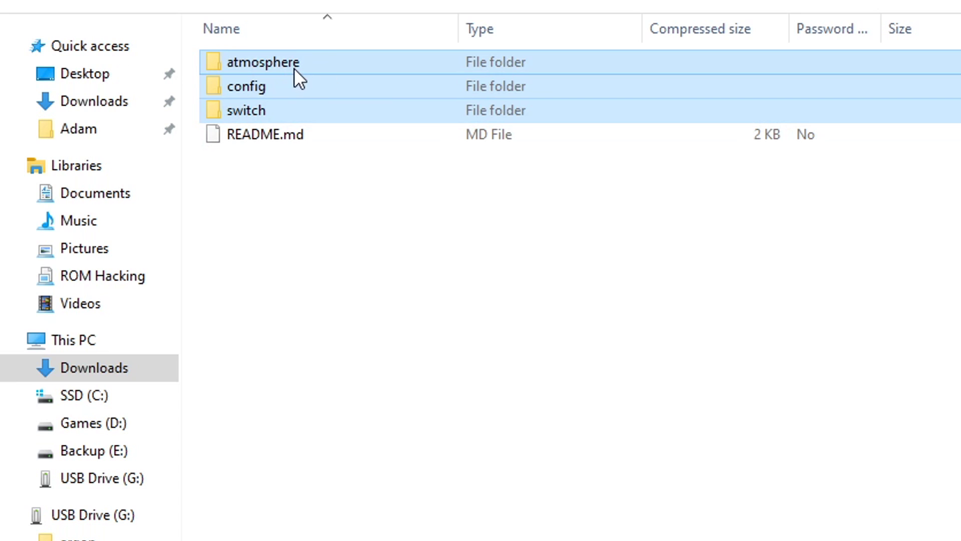
pyautogui.moveTo(288, 73); pyautogui.dragTo(122, 521)
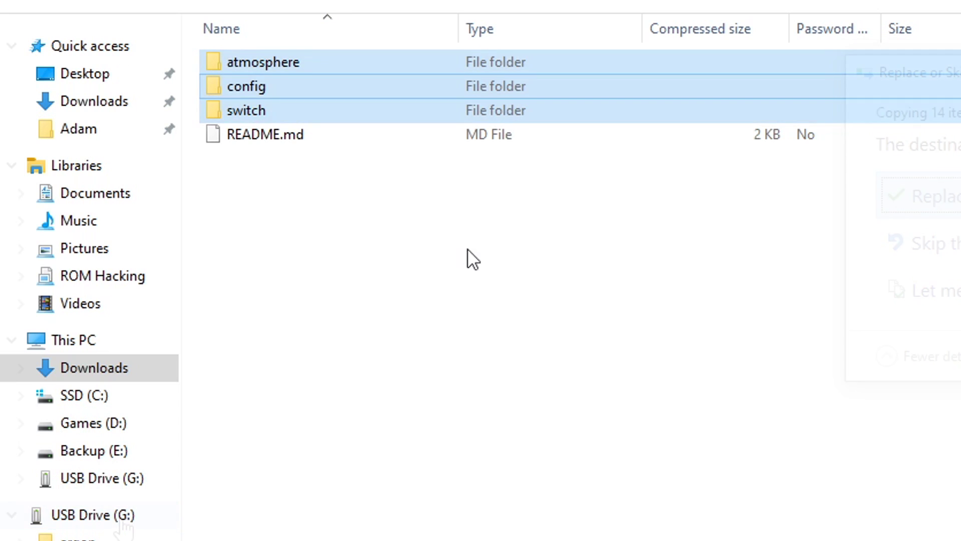
# Copy the config file from Downloads into the config/sys-clk folder on USB Drive (G:)
pyautogui.click(86, 109)
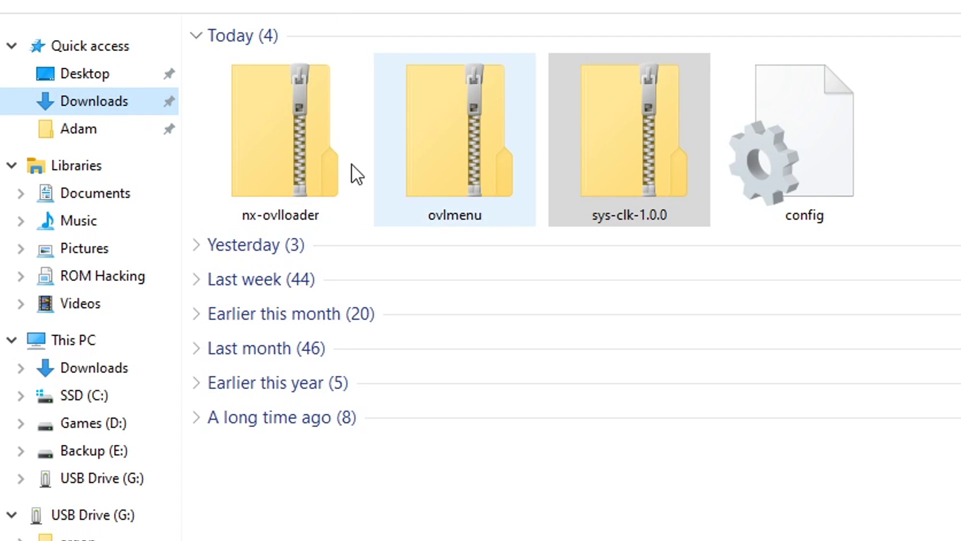
pyautogui.click(803, 135)
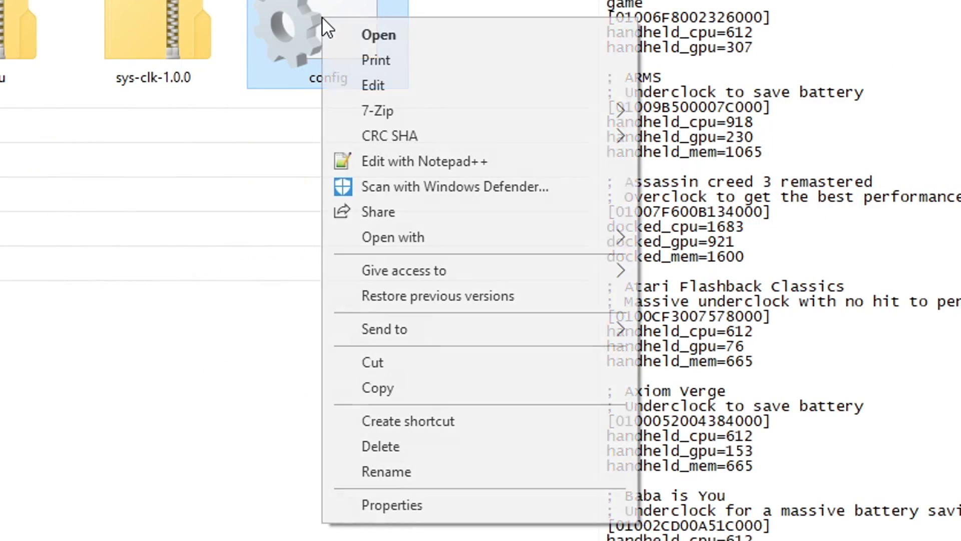
pyautogui.rightClick(323, 18)
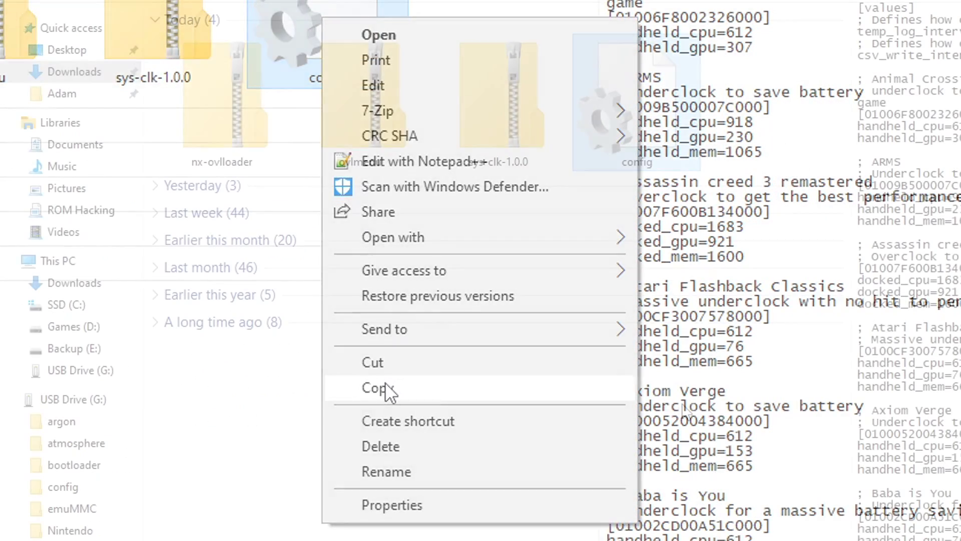
pyautogui.click(386, 386)
pyautogui.click(114, 406)
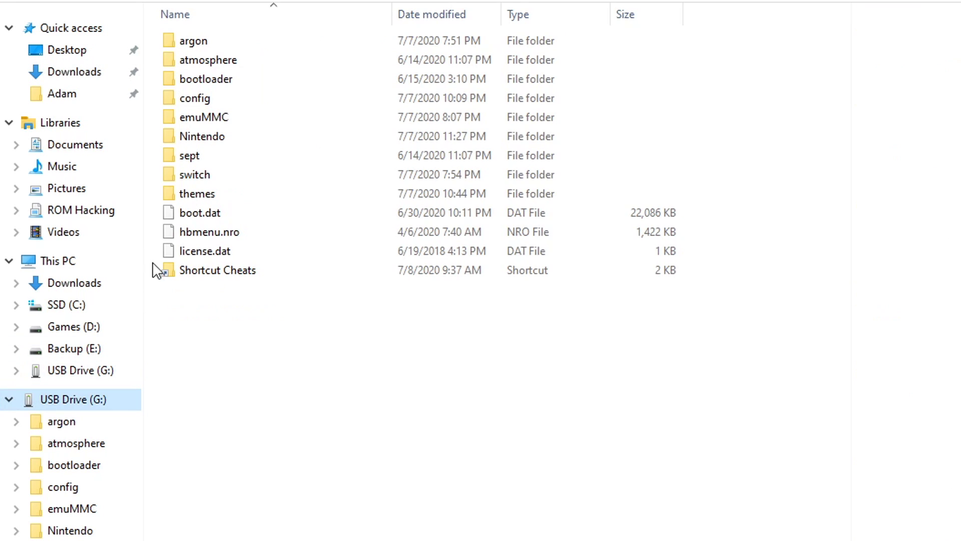
pyautogui.click(225, 100)
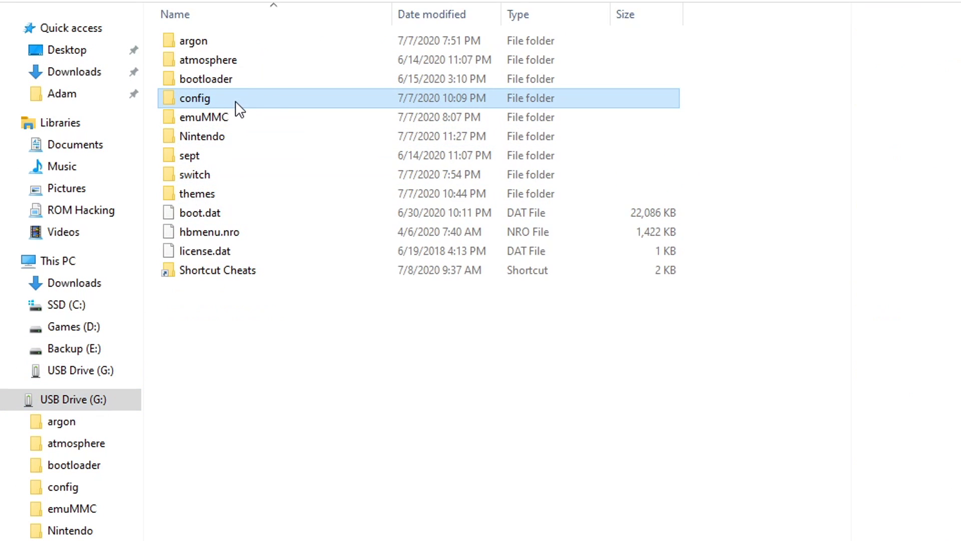
pyautogui.doubleClick(217, 103)
pyautogui.click(230, 65)
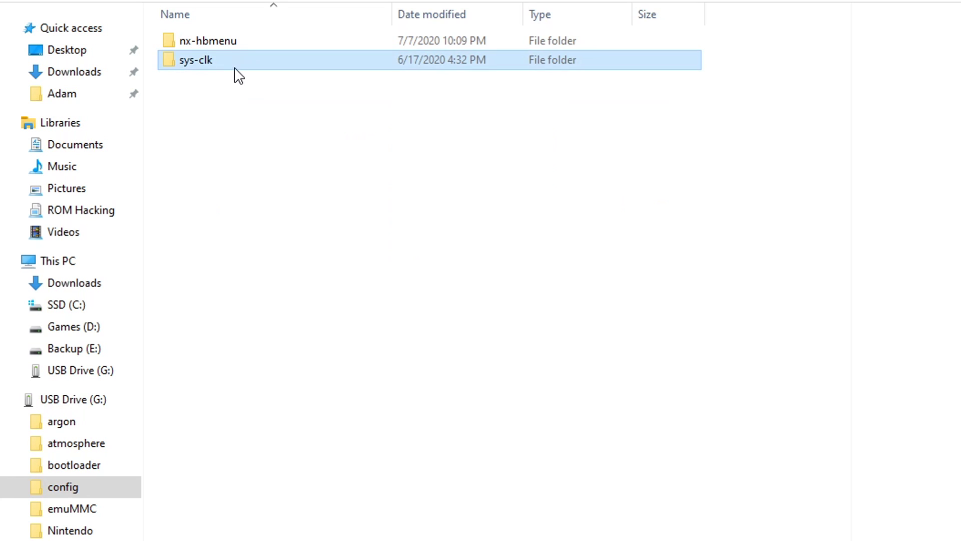
pyautogui.doubleClick(225, 65)
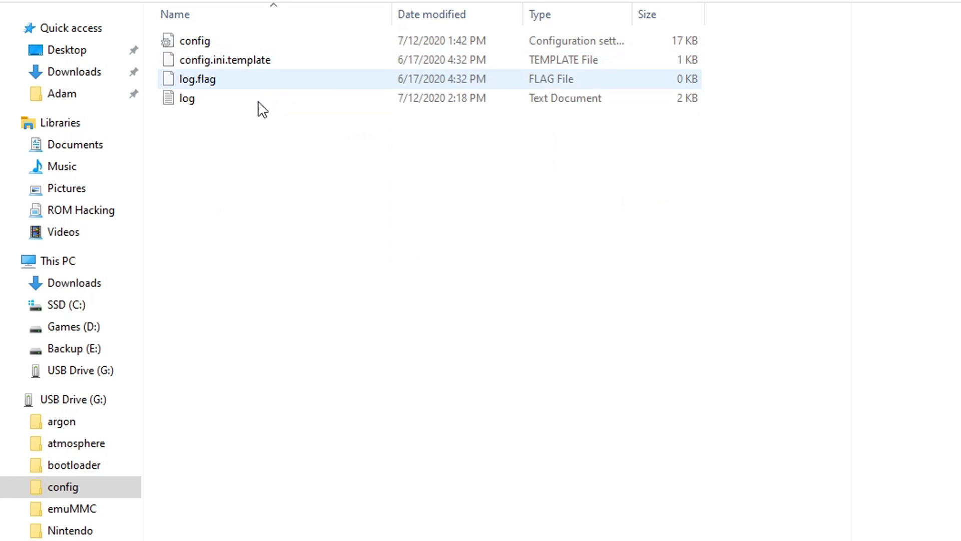
pyautogui.rightClick(223, 143)
pyautogui.click(280, 267)
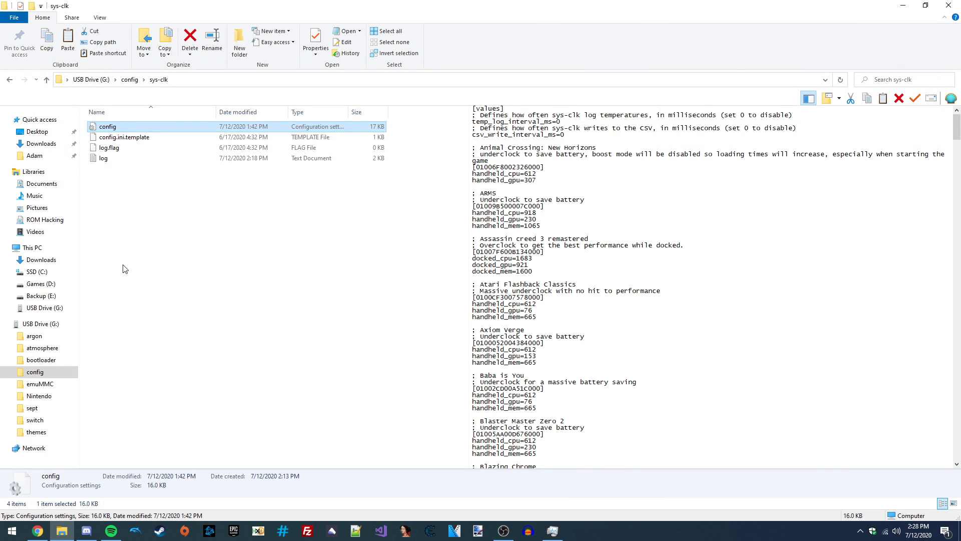
# Return to the root of USB Drive (G:) and bring up the available actions for the drive
pyautogui.click(68, 324)
pyautogui.moveTo(215, 271); pyautogui.dragTo(200, 287)
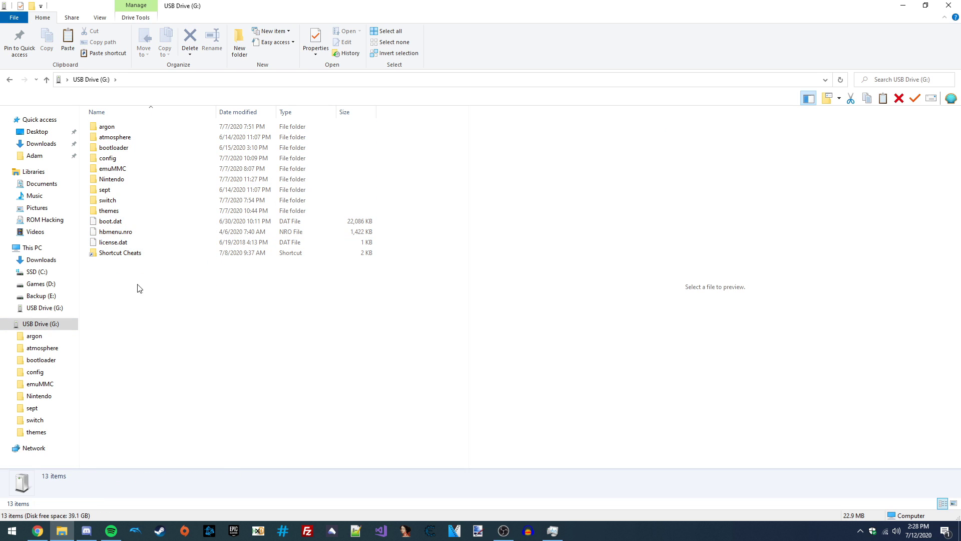
pyautogui.rightClick(59, 328)
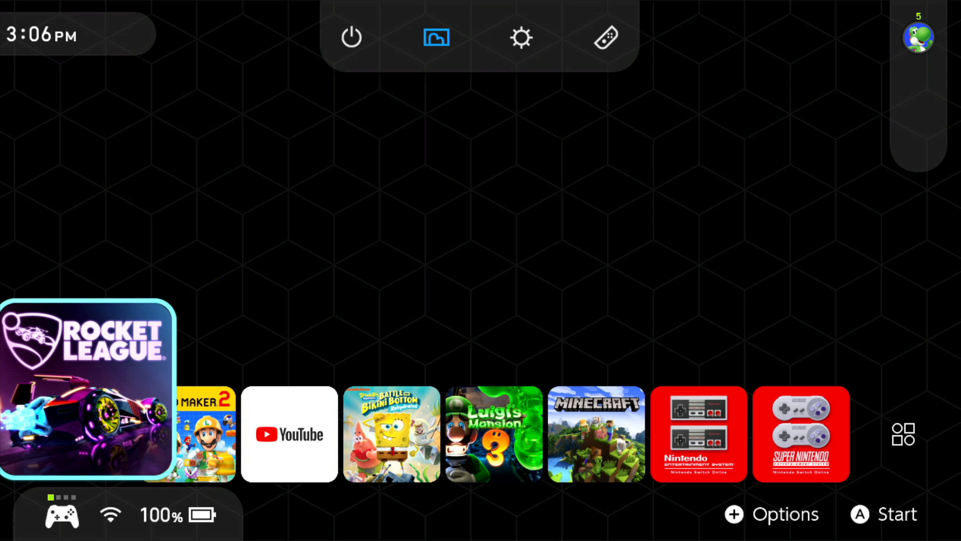
# Switch to the Nintendo Switch, launch Rocket League and open the Tesla overlay listing EdiZon and sys-clk
pyautogui.press('a')
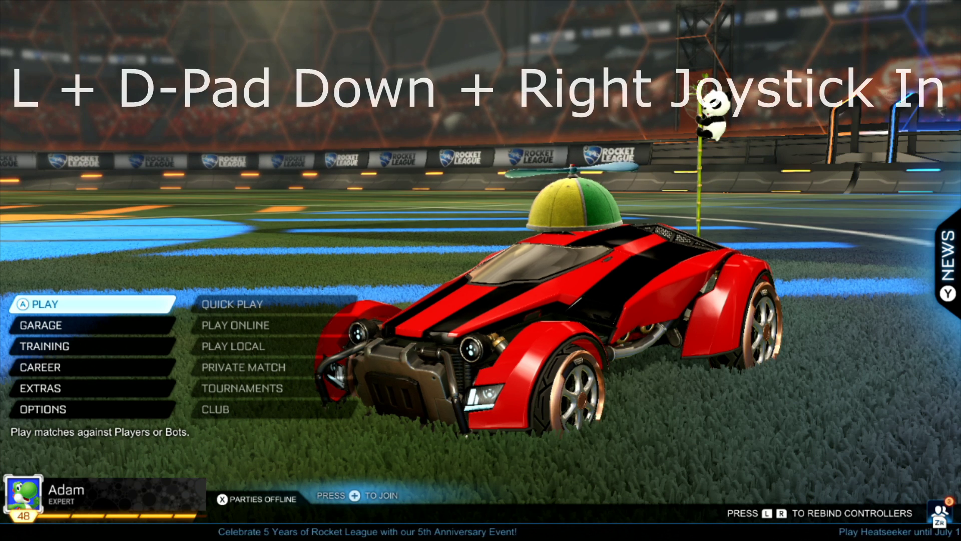
pyautogui.press('Down')
pyautogui.press('Down')
pyautogui.press('Down')
pyautogui.press('Down')
pyautogui.press('Down')
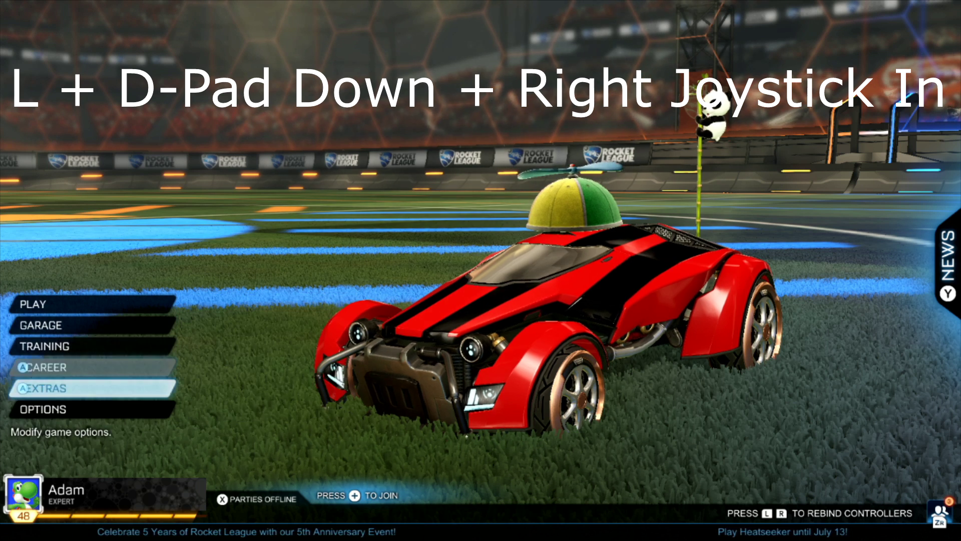
pyautogui.press('L+Down+R3')
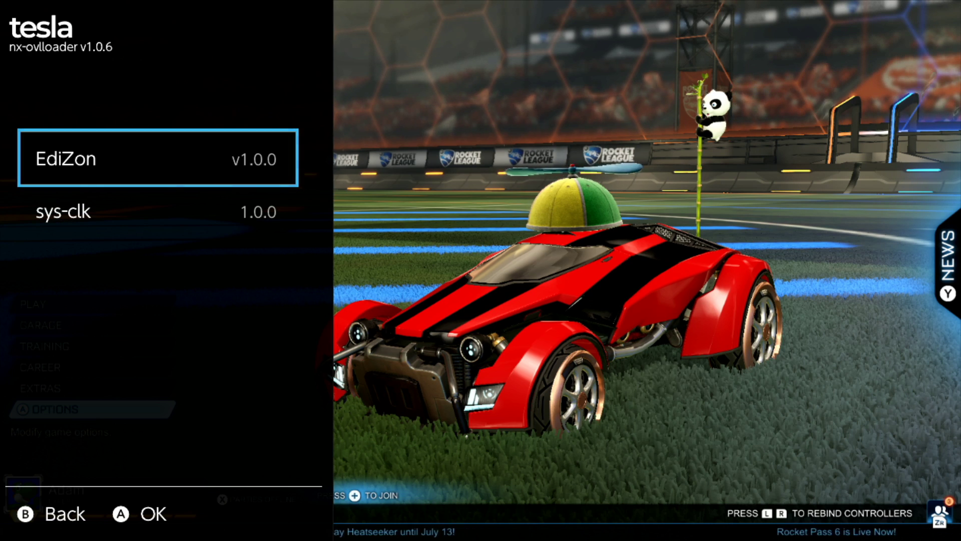
pyautogui.press('Down')
pyautogui.press('Up')
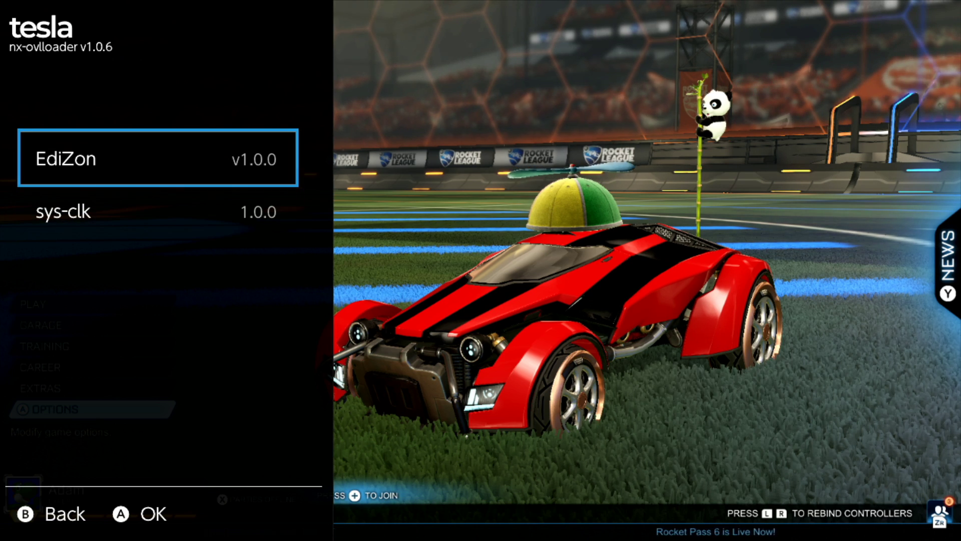
# Open the sys-clk overlay, leave Enable switched on, and open the app profile of the running game
pyautogui.press('Down')
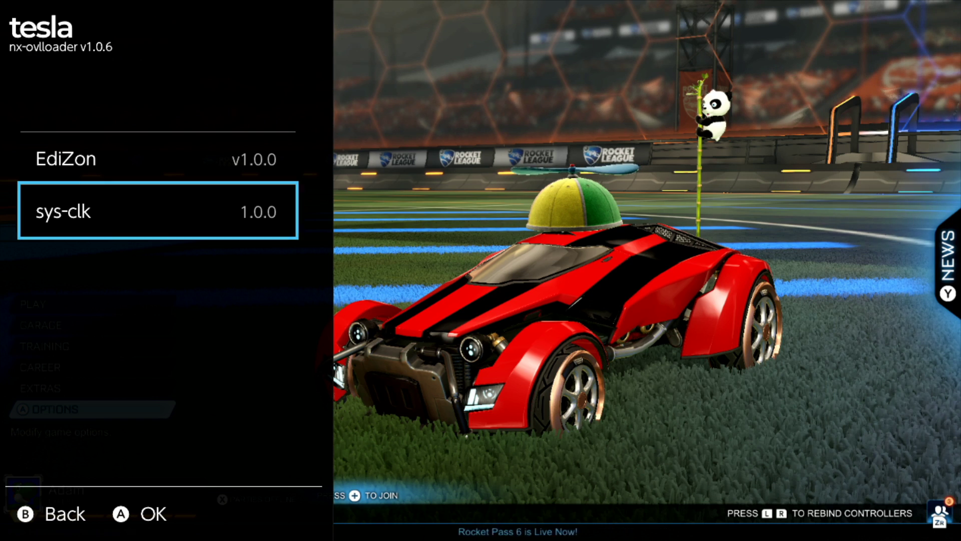
pyautogui.press('Return')
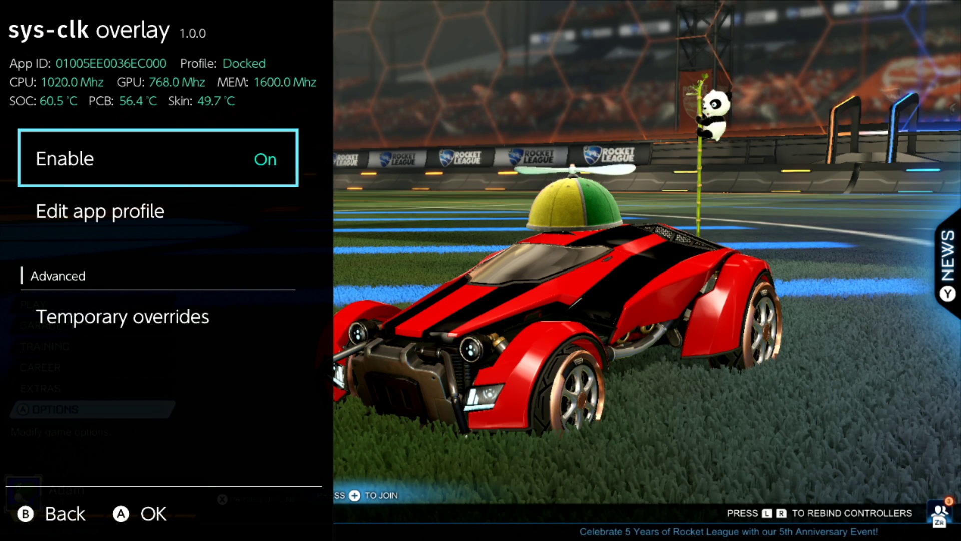
pyautogui.press('Return')
pyautogui.press('Return')
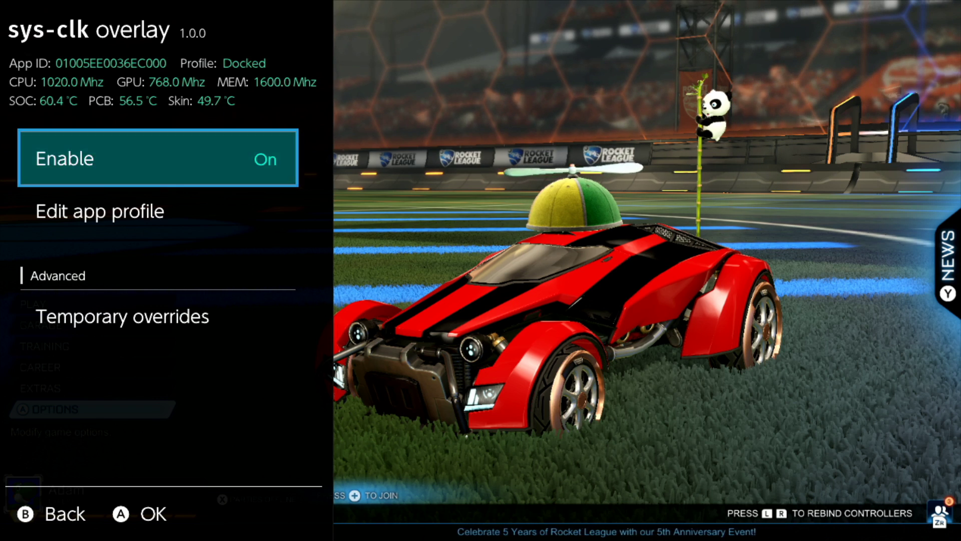
pyautogui.press('Down')
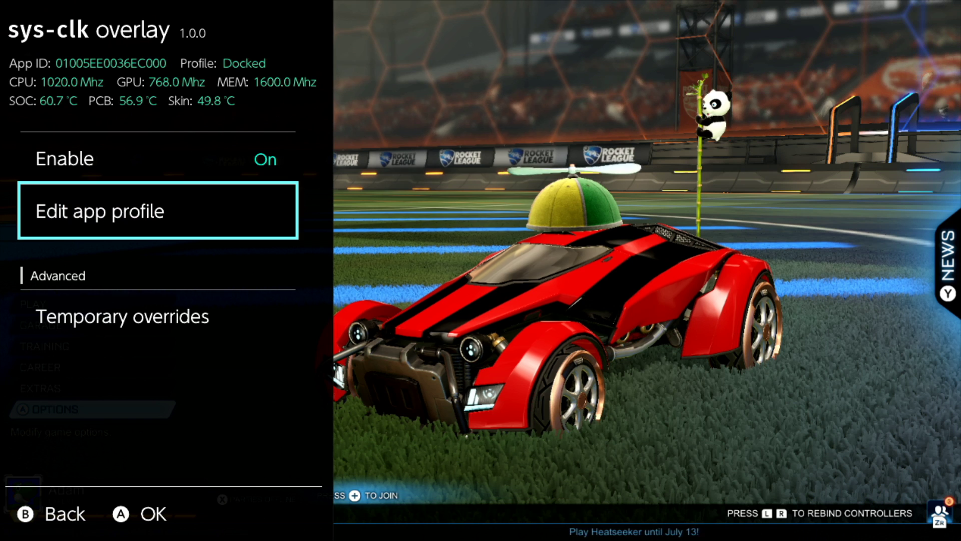
pyautogui.press('Return')
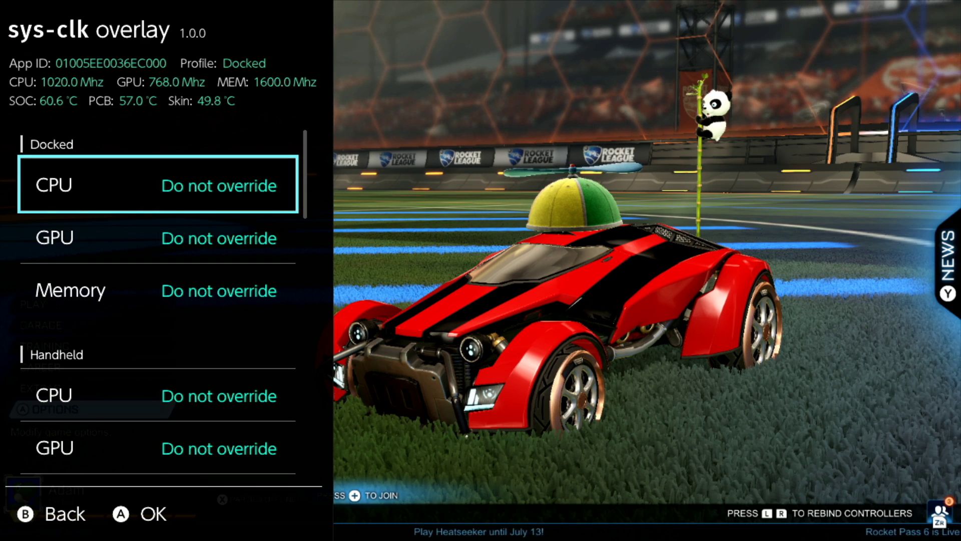
# Examine the CPU, GPU and memory overrides of each power mode in the app profile, and close the overlay
pyautogui.press('Down')
pyautogui.press('Down')
pyautogui.press('Down')
pyautogui.press('Down')
pyautogui.press('Down')
pyautogui.press('Down')
pyautogui.press('Down')
pyautogui.press('Down')
pyautogui.press('Down')
pyautogui.press('Down')
pyautogui.press('Down')
pyautogui.press('Down')
pyautogui.press('Down')
pyautogui.press('Down')
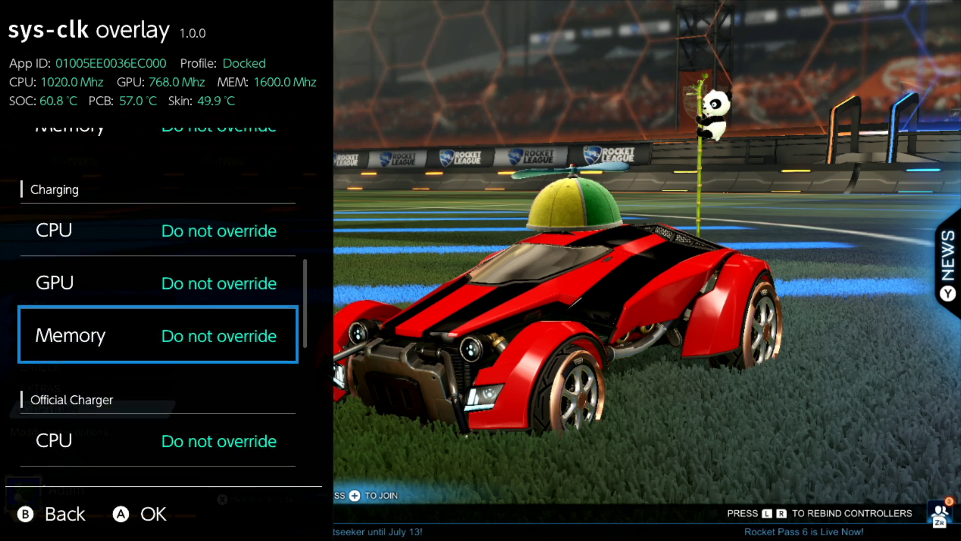
pyautogui.press('Up')
pyautogui.press('Up')
pyautogui.press('Up')
pyautogui.press('Up')
pyautogui.press('Up')
pyautogui.press('Up')
pyautogui.press('Up')
pyautogui.press('Up')
pyautogui.press('Up')
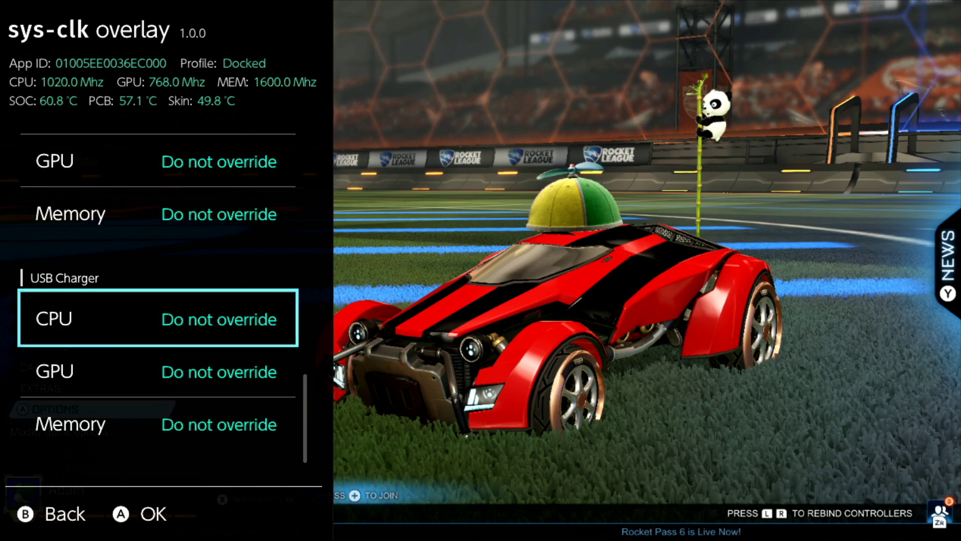
pyautogui.press('Up')
pyautogui.press('Up')
pyautogui.press('Up')
pyautogui.press('Up')
pyautogui.press('Up')
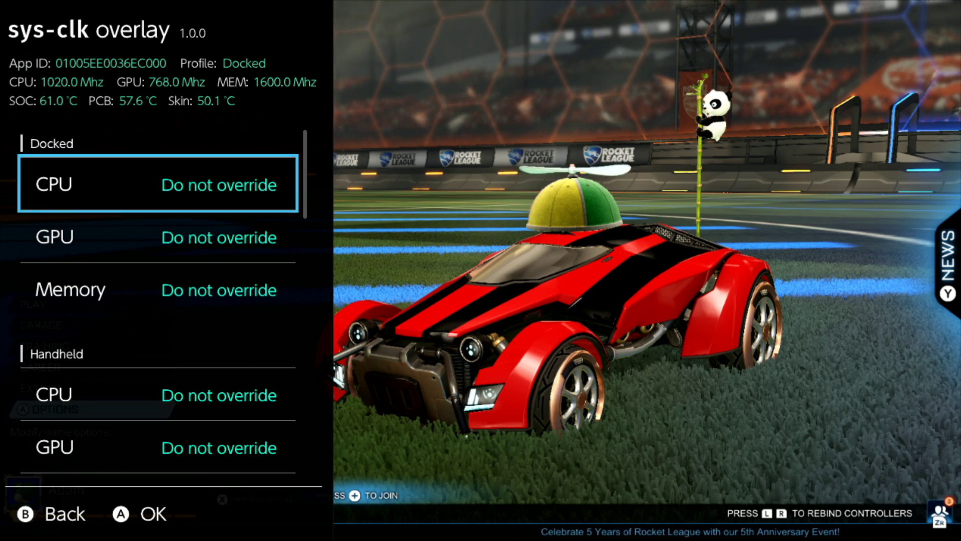
pyautogui.press('Escape')
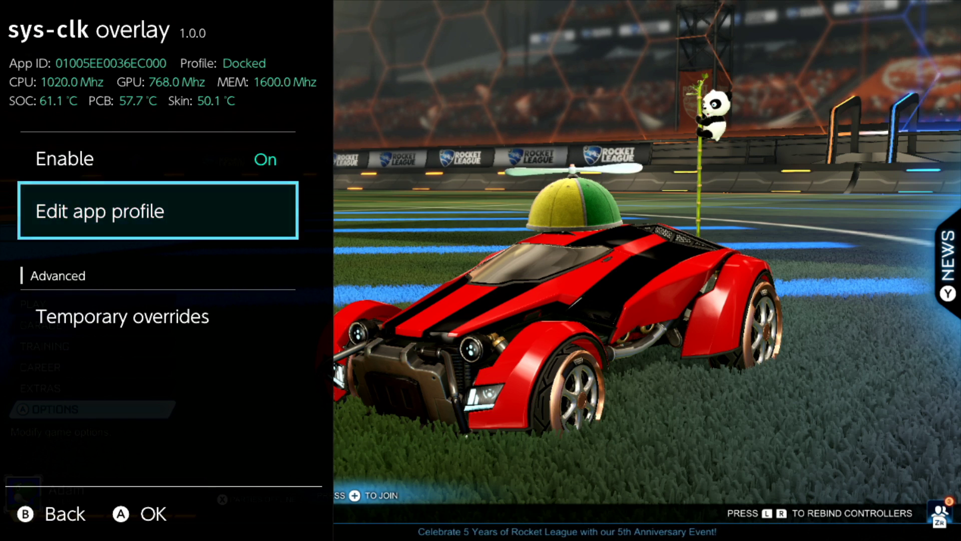
pyautogui.press('Escape')
# Browse the Rocket League main menu and Play submenu to judge the game's responsiveness at stock clocks
pyautogui.press('Escape')
pyautogui.press('Up')
pyautogui.press('Up')
pyautogui.press('Up')
pyautogui.press('Up')
pyautogui.press('Up')
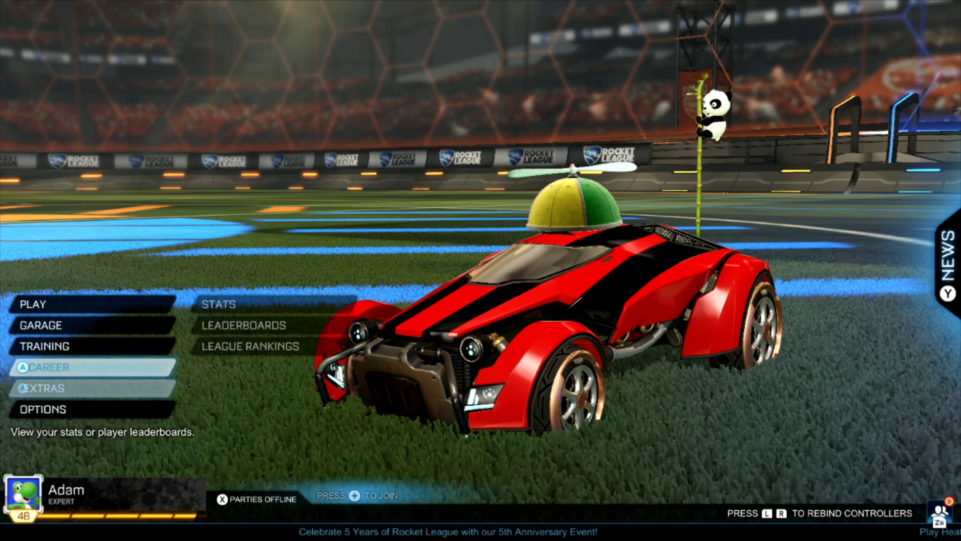
pyautogui.press('Return')
pyautogui.press('Escape')
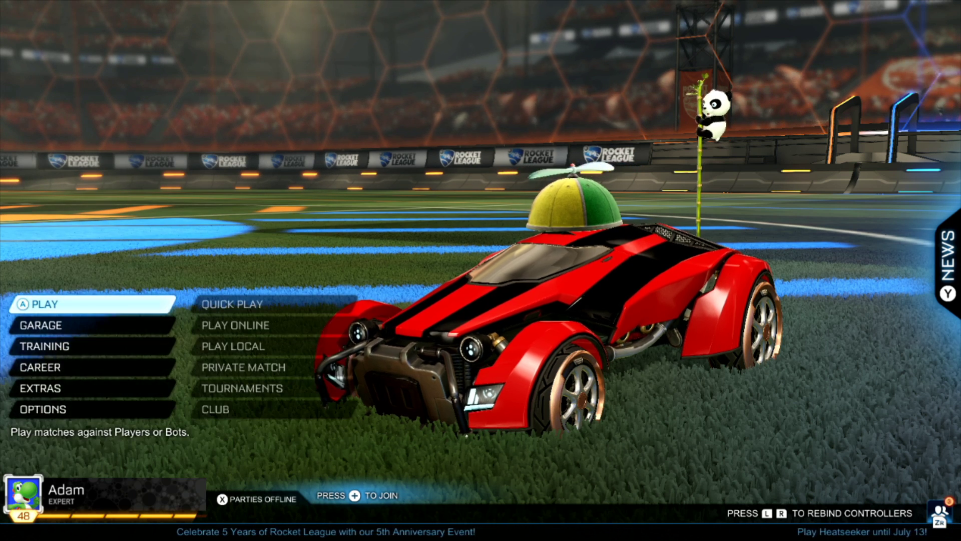
pyautogui.press('Return')
pyautogui.press('Down')
pyautogui.press('Down')
pyautogui.press('Up')
pyautogui.press('Up')
pyautogui.press('Up')
pyautogui.press('Up')
pyautogui.press('Up')
pyautogui.press('Up')
pyautogui.press('Up')
pyautogui.press('Up')
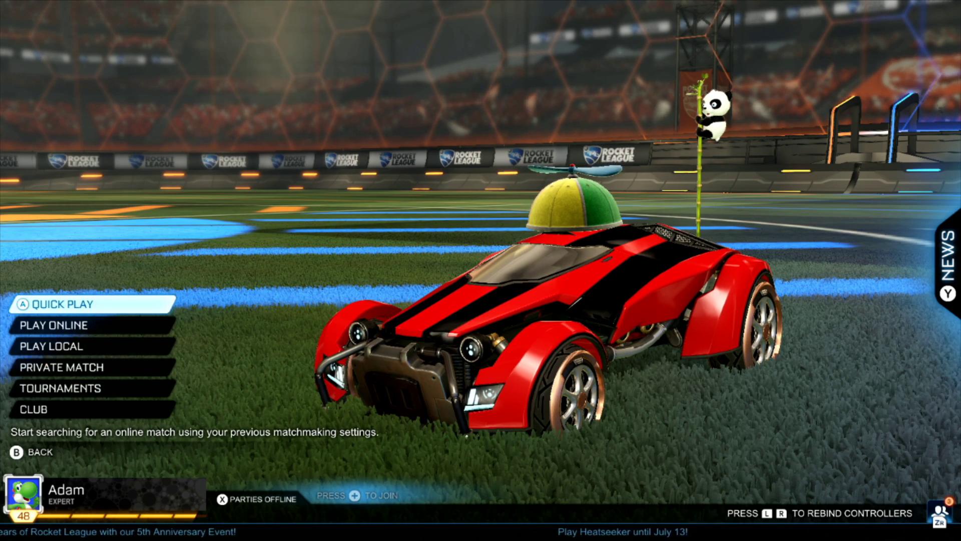
pyautogui.press('Escape')
pyautogui.press('Down')
pyautogui.press('Up')
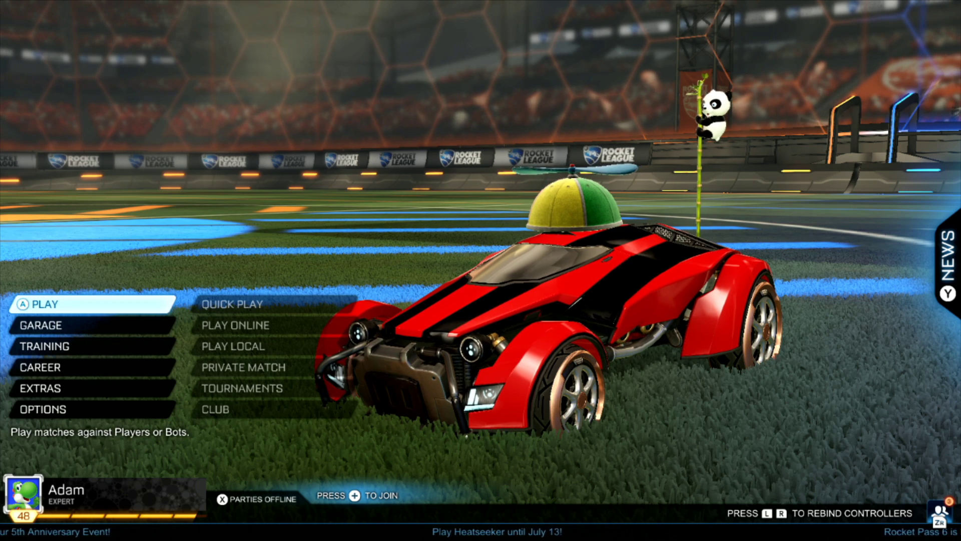
# Reopen the game's sys-clk app profile and set the docked CPU clock to 1785 MHz
pyautogui.hotkey('shift', 'Down')
pyautogui.press('Down')
pyautogui.press('Return')
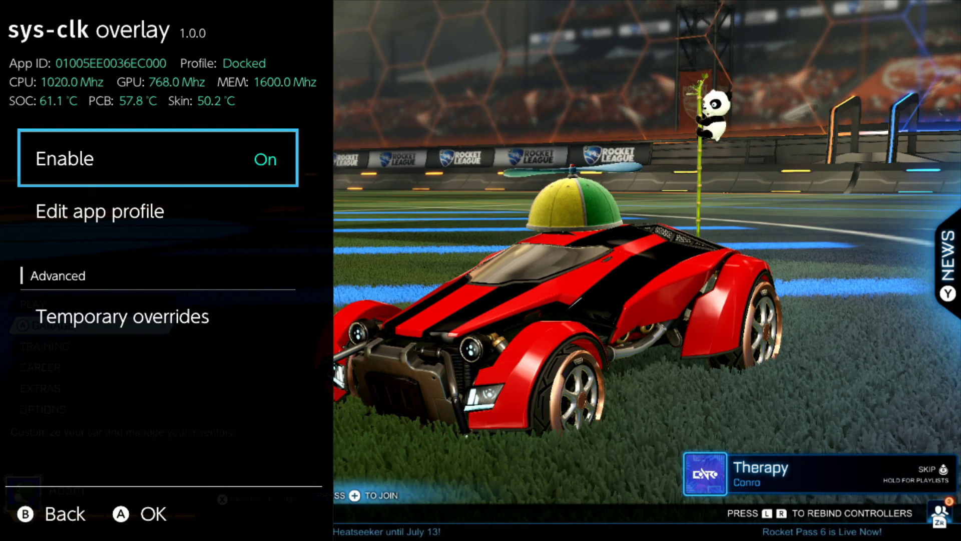
pyautogui.press('Down')
pyautogui.press('Down')
pyautogui.press('Return')
pyautogui.press('Return')
pyautogui.press('Down')
pyautogui.press('Down')
pyautogui.press('Down')
pyautogui.press('Down')
pyautogui.press('Down')
pyautogui.press('Down')
pyautogui.press('Down')
pyautogui.press('Down')
pyautogui.press('Down')
pyautogui.press('Down')
pyautogui.press('Down')
pyautogui.press('Down')
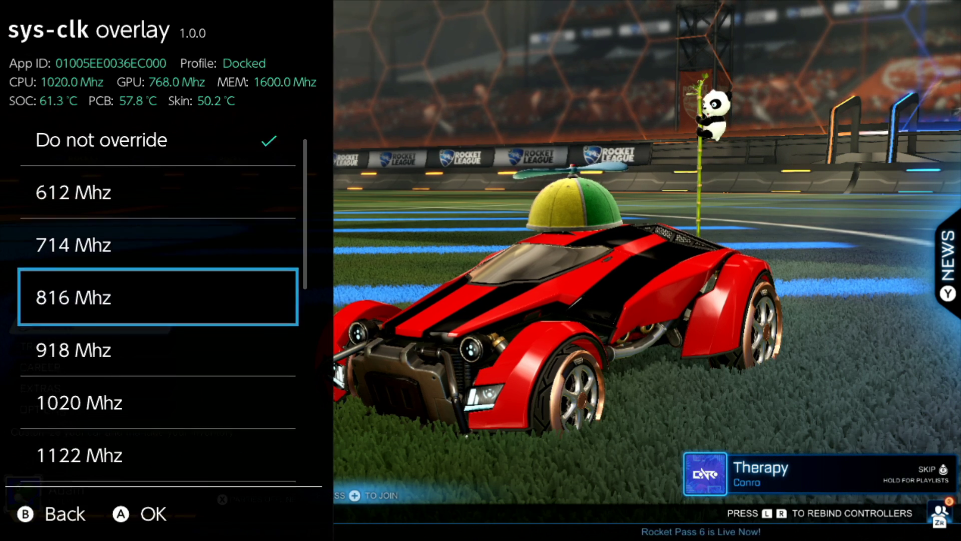
# Set the docked GPU clock to 921 MHz in the app profile
pyautogui.press('Return')
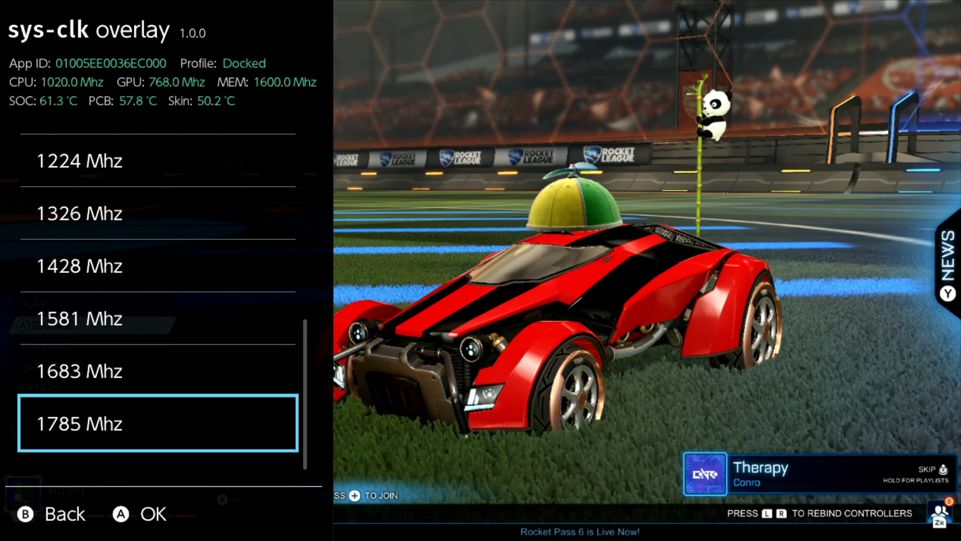
pyautogui.press('Down')
pyautogui.press('Return')
pyautogui.press('Down')
pyautogui.press('Down')
pyautogui.press('Down')
pyautogui.press('Down')
pyautogui.press('Down')
pyautogui.press('Down')
pyautogui.press('Down')
pyautogui.press('Down')
pyautogui.press('Down')
pyautogui.press('Down')
pyautogui.press('Down')
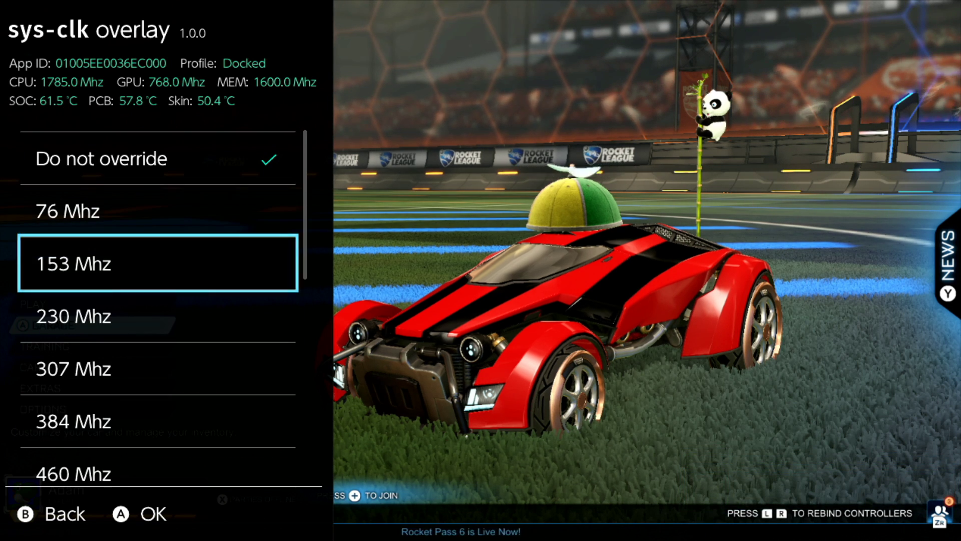
pyautogui.press('Down')
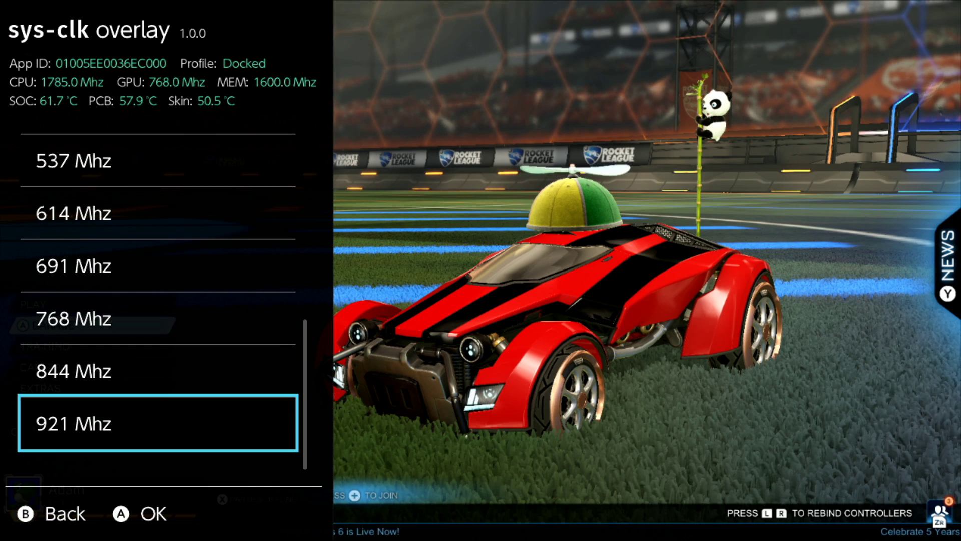
pyautogui.press('Return')
# Set the docked memory clock to 1600 MHz in the app profile and close the overlay
pyautogui.press('Down')
pyautogui.press('Return')
pyautogui.press('Down')
pyautogui.press('Down')
pyautogui.press('Down')
pyautogui.press('Down')
pyautogui.press('Down')
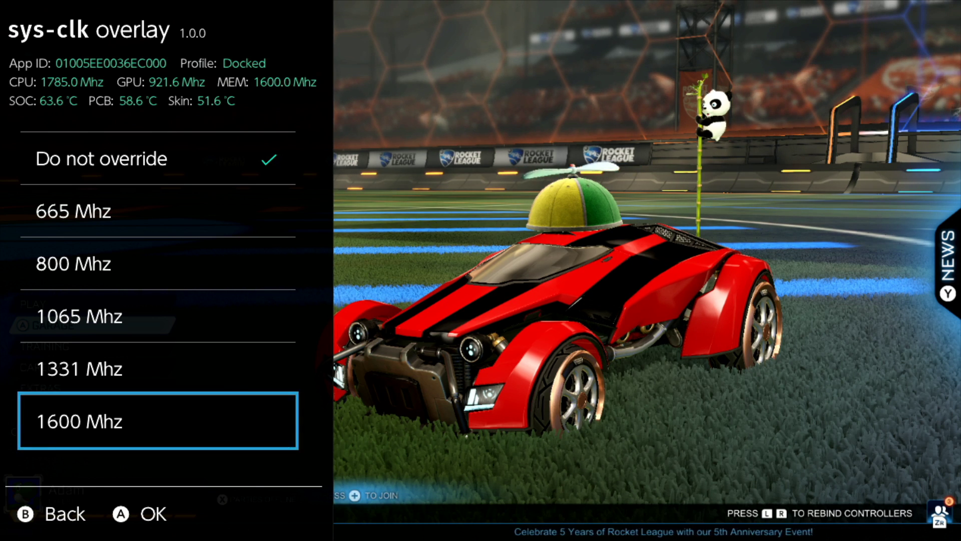
pyautogui.press('Return')
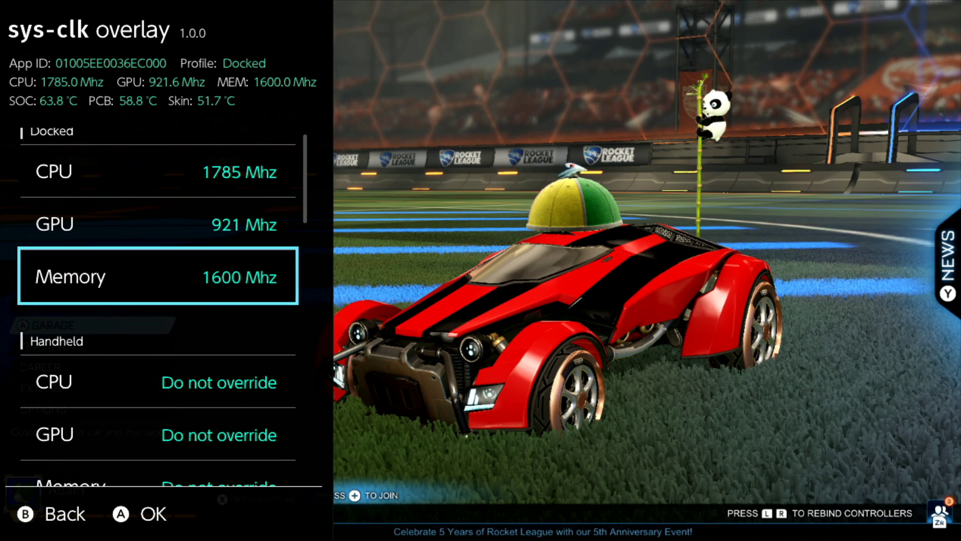
pyautogui.press('Escape')
pyautogui.press('Escape')
pyautogui.press('Escape')
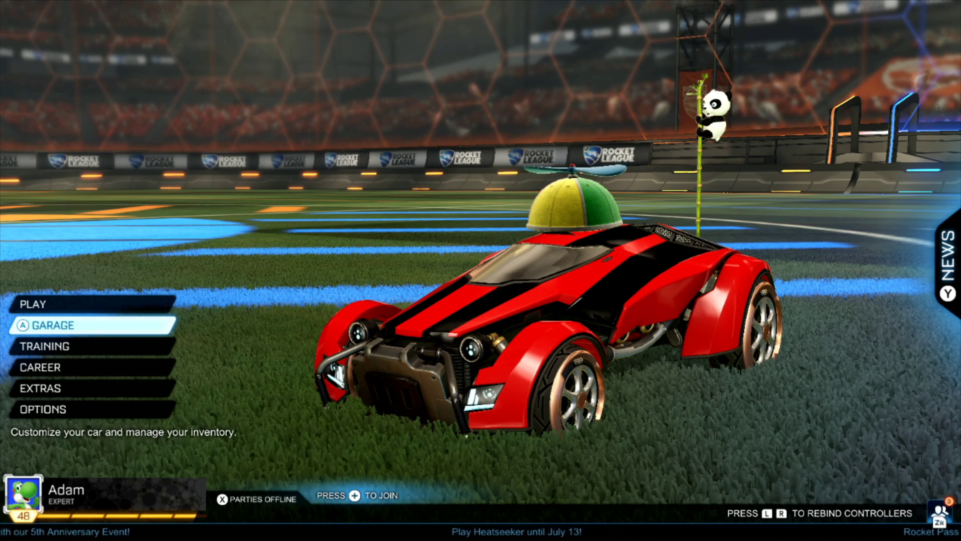
# Move through the Rocket League main menu and Play submenu to judge responsiveness with the raised clocks
pyautogui.press('Down')
pyautogui.press('Down')
pyautogui.press('Down')
pyautogui.press('Up')
pyautogui.press('Up')
pyautogui.press('Up')
pyautogui.press('Up')
pyautogui.press('Return')
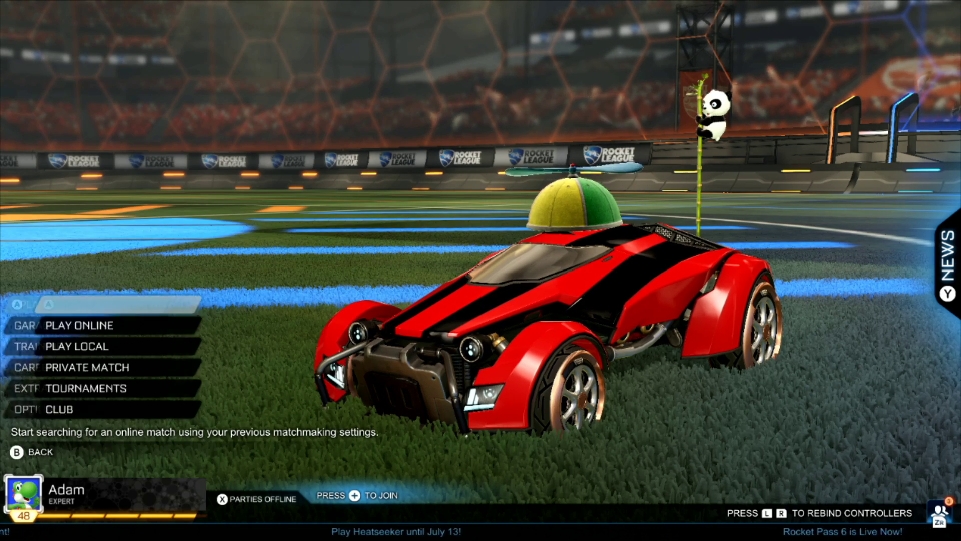
pyautogui.press('Escape')
pyautogui.press('Down')
pyautogui.press('Up')
pyautogui.press('Return')
pyautogui.press('Down')
pyautogui.press('Down')
pyautogui.press('Down')
pyautogui.press('Down')
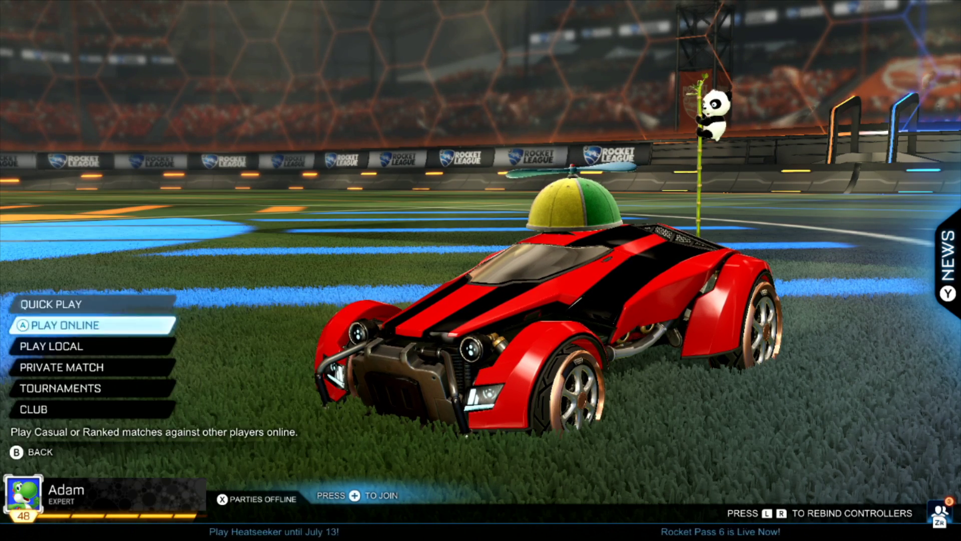
# Start a 3v3 exhibition match on Salty Shores, take the automatic team assignment, and drive in the match
pyautogui.press('Up')
pyautogui.press('Up')
pyautogui.press('Up')
pyautogui.press('Up')
pyautogui.press('Escape')
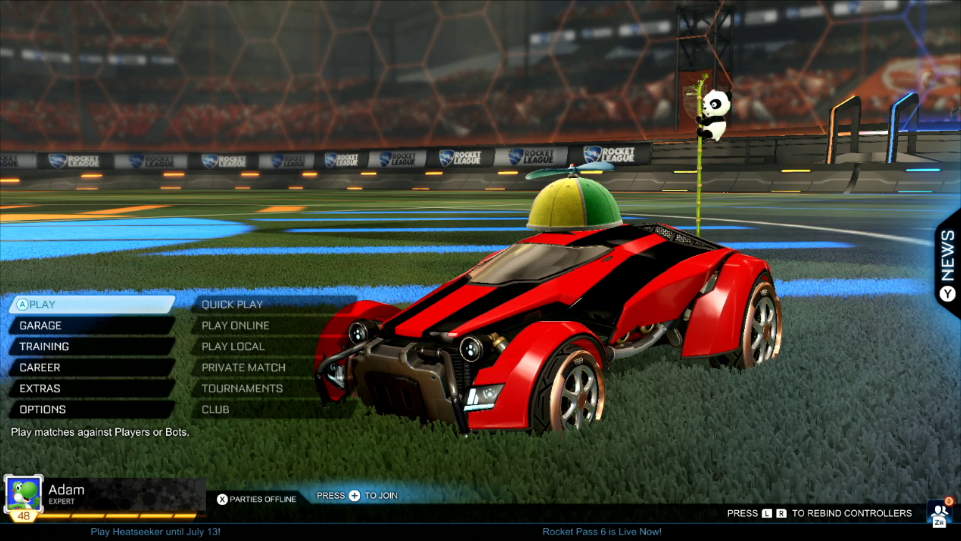
pyautogui.press('Down')
pyautogui.press('Up')
pyautogui.press('Return')
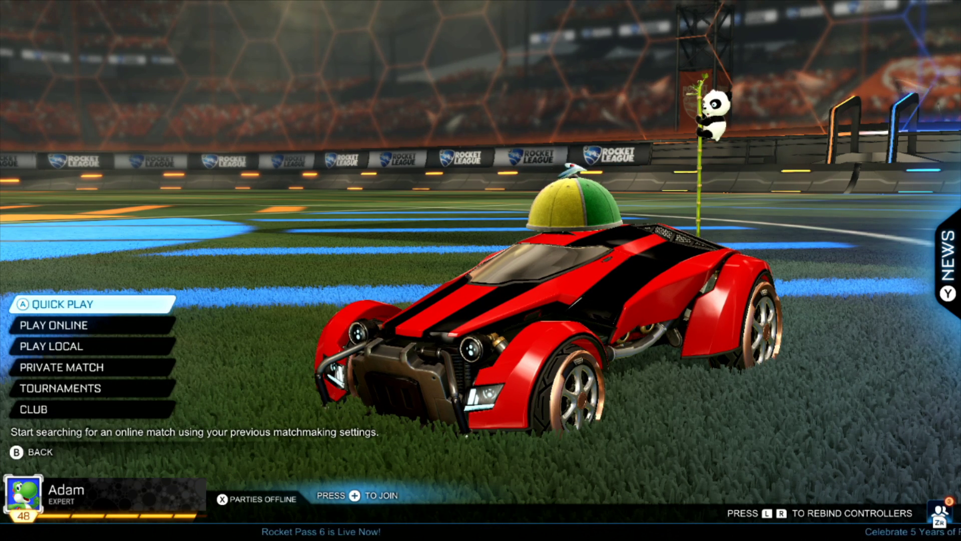
pyautogui.press('Down')
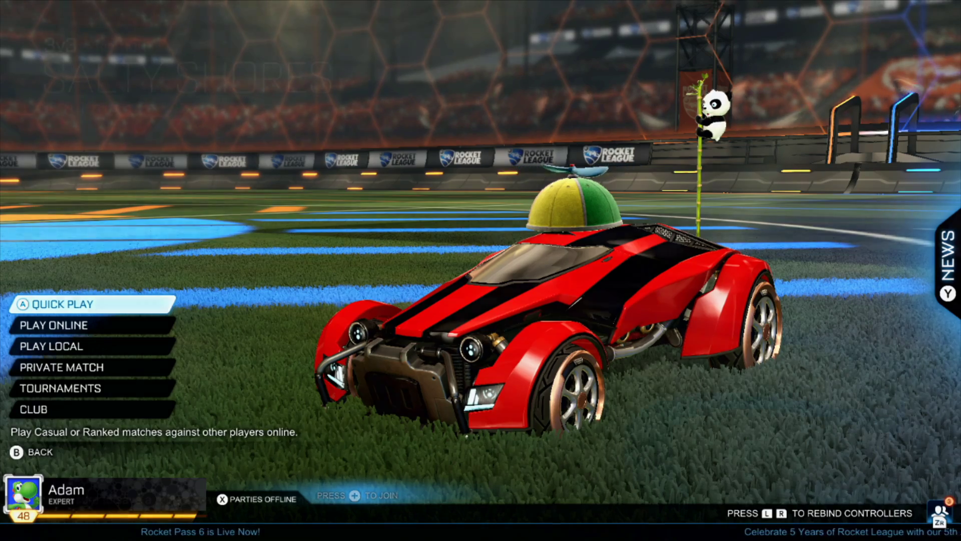
pyautogui.press('Down')
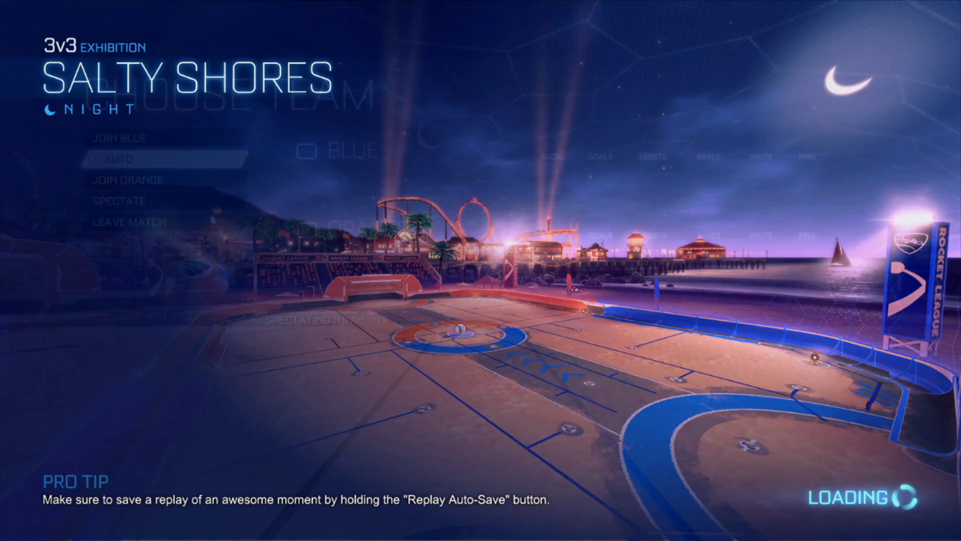
pyautogui.press('Return')
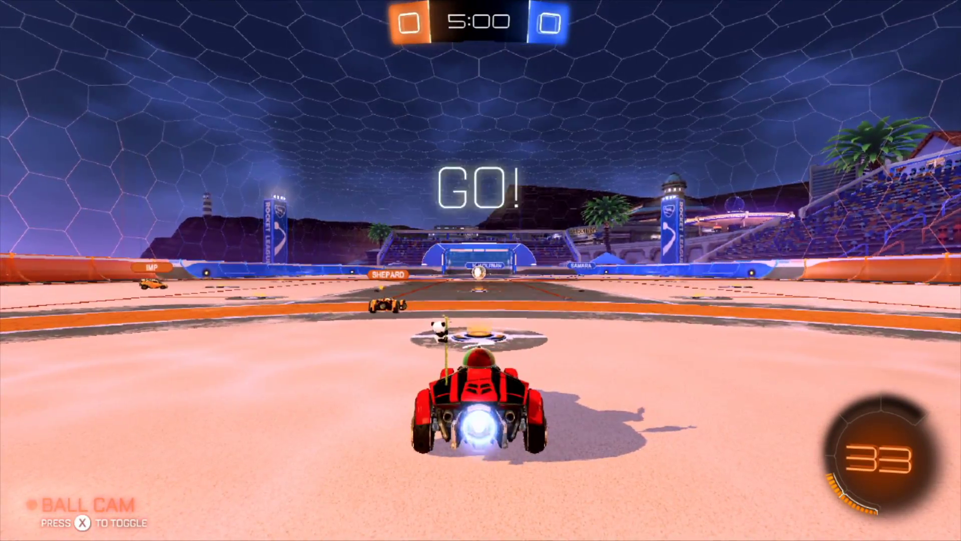
pyautogui.press('w')
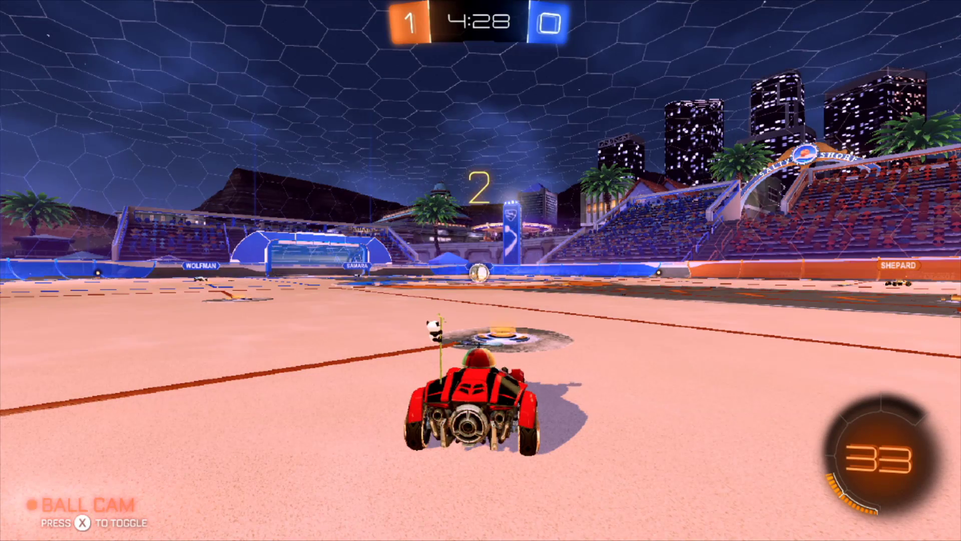
# Open the sys-clk app profile during the match and set the docked CPU clock to 612 MHz
pyautogui.press('Tab')
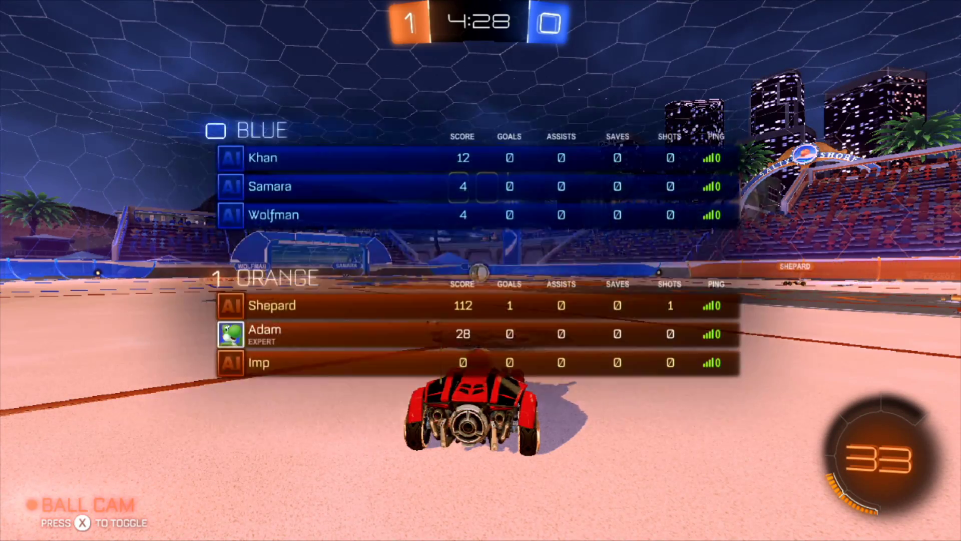
pyautogui.hotkey('l', 'Down', 'r')
pyautogui.press('Return')
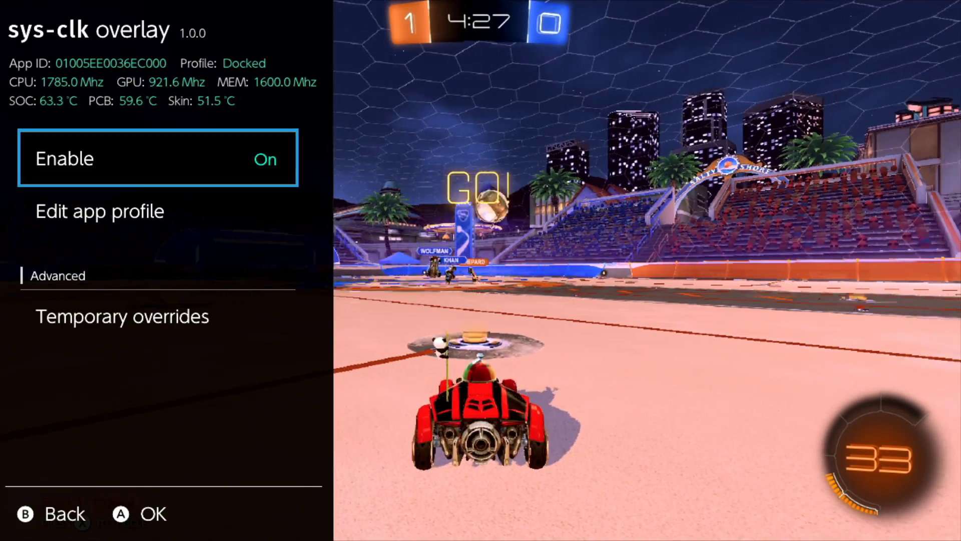
pyautogui.press('Return')
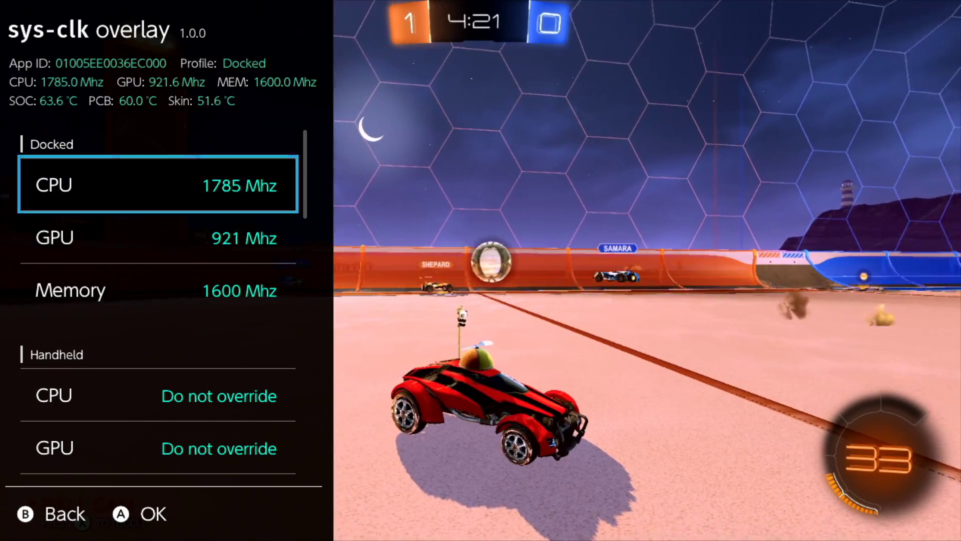
pyautogui.press('Return')
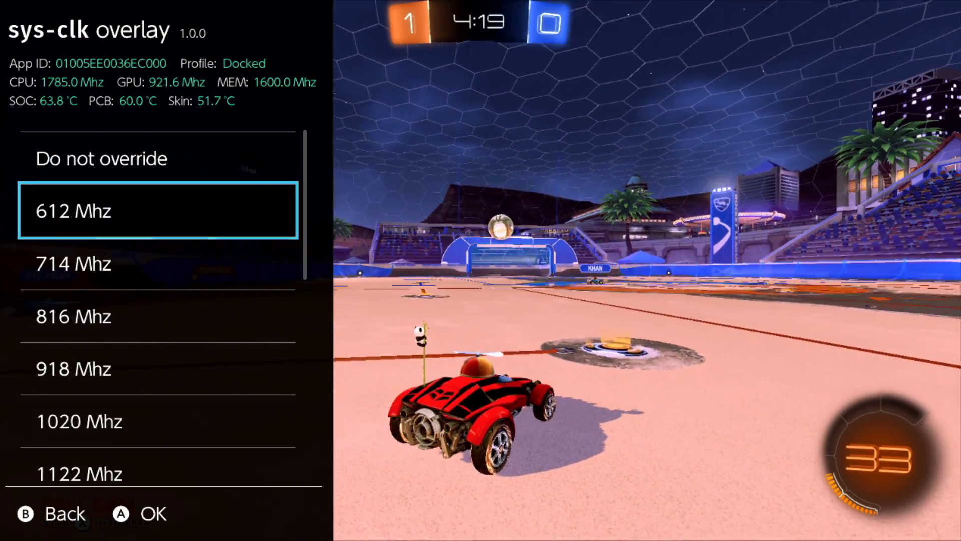
pyautogui.press('Return')
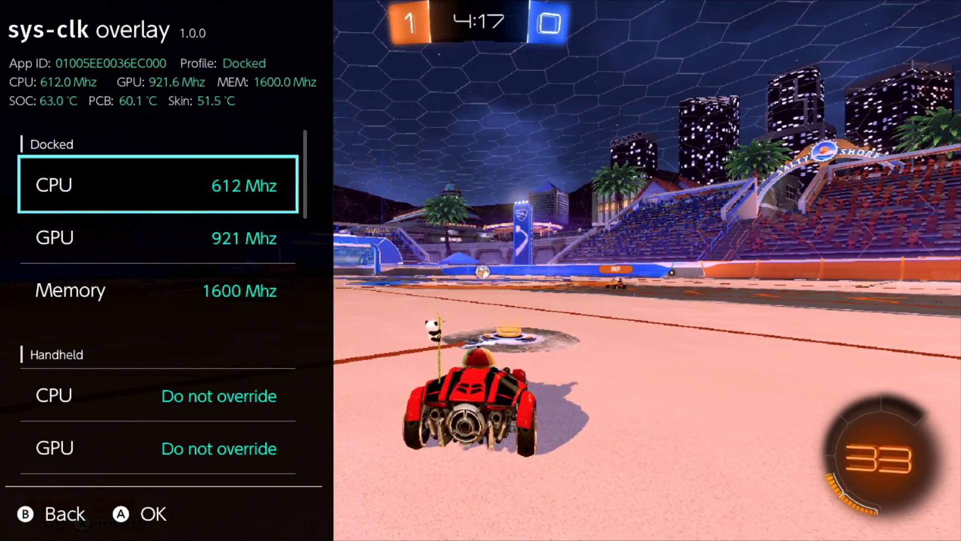
# Close the overlay to play on with the lowered CPU clock, and bring the Tesla overlay list back up
pyautogui.press('Escape')
pyautogui.hotkey('ctrl', 'alt', 'Down')
pyautogui.press('Escape')
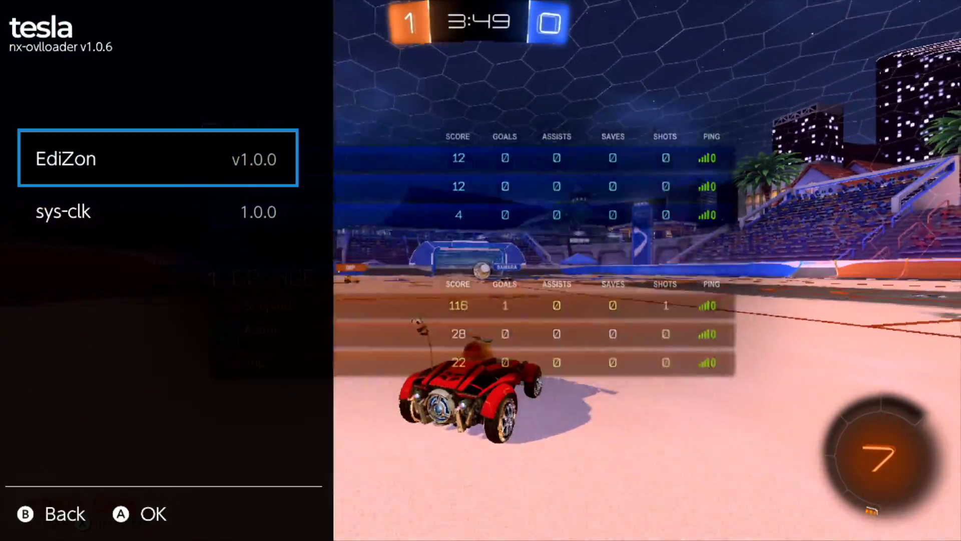
# In the sys-clk app profile, set the docked CPU clock to 1785 MHz and the docked GPU clock to 76 MHz, and return to the match
pyautogui.press('Return')
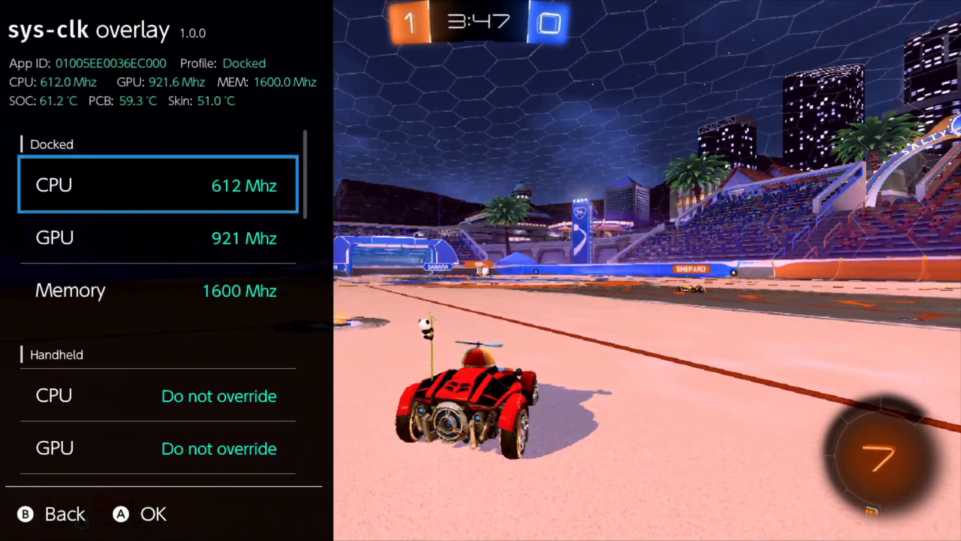
pyautogui.press('Return')
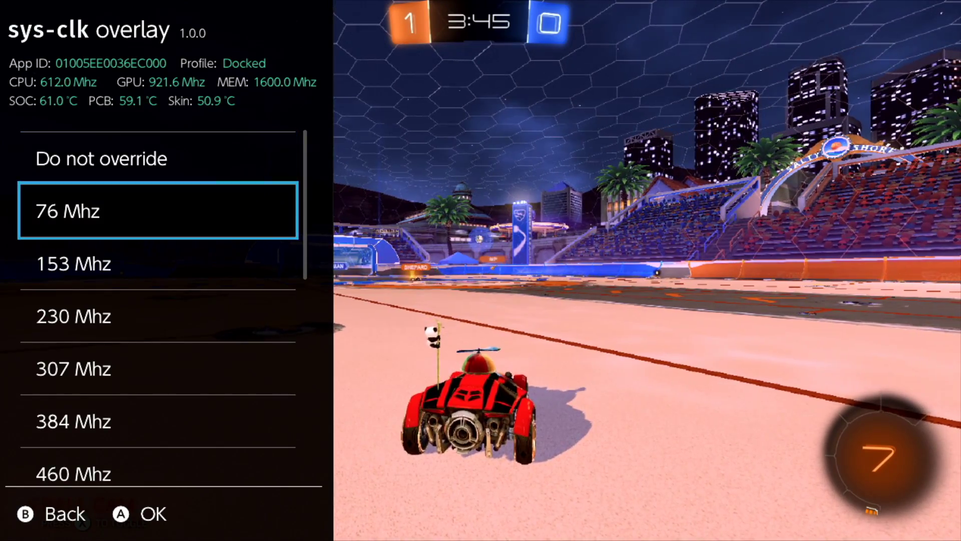
pyautogui.press('Escape')
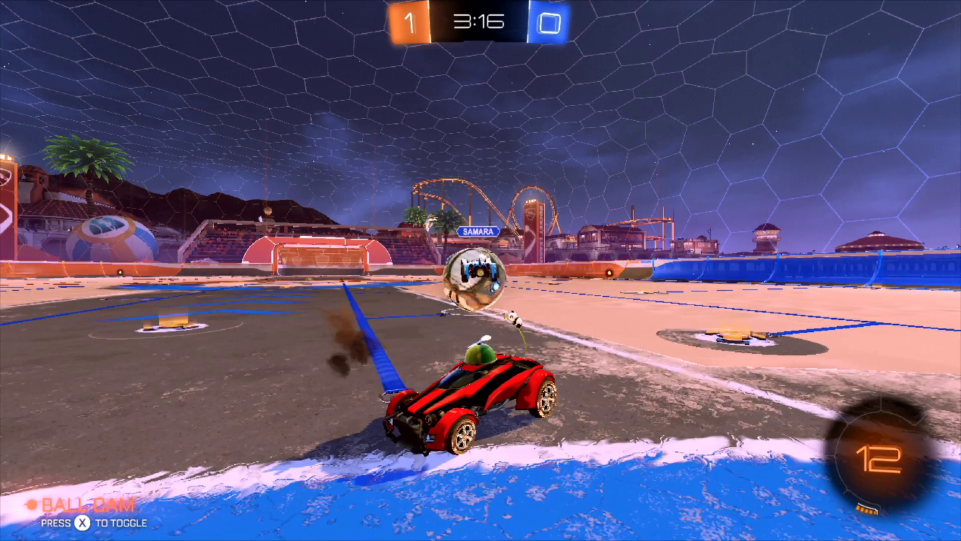
# Reopen the sys-clk app profile during the match, raise the docked GPU clock, and close the overlay to continue playing
pyautogui.hotkey('l', 'Down')
pyautogui.press('Down')
pyautogui.press('a')
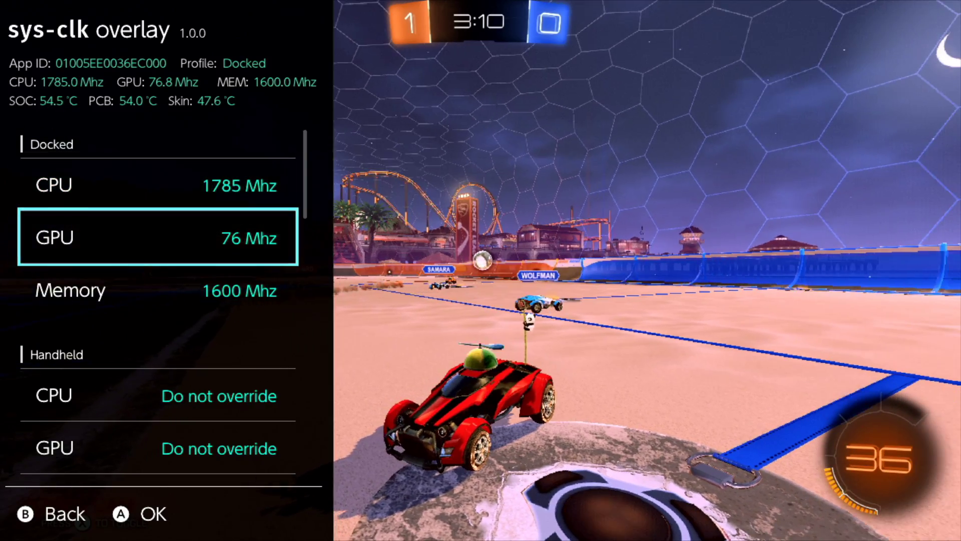
pyautogui.press('Return')
pyautogui.press('Down')
pyautogui.press('Down')
pyautogui.press('Down')
pyautogui.press('Down')
pyautogui.press('Down')
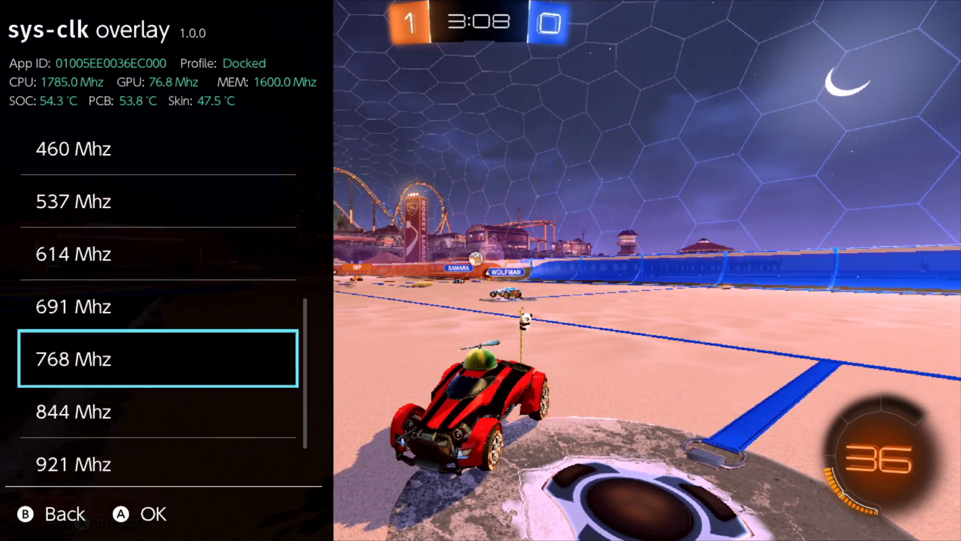
pyautogui.press('Escape')
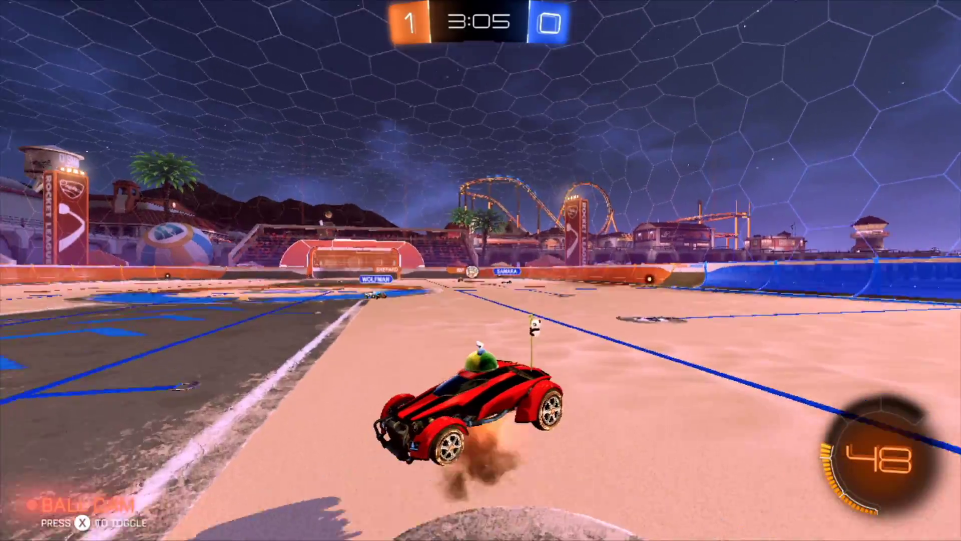